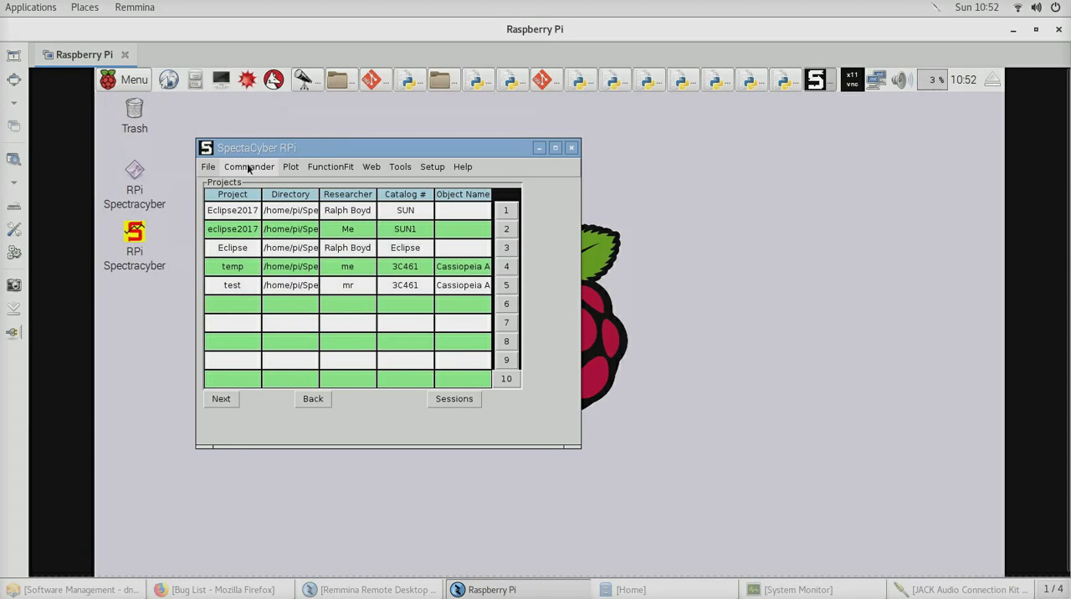
Open the Commander, choose spectral mode and set the IF gain to 13 dB
click(247, 167)
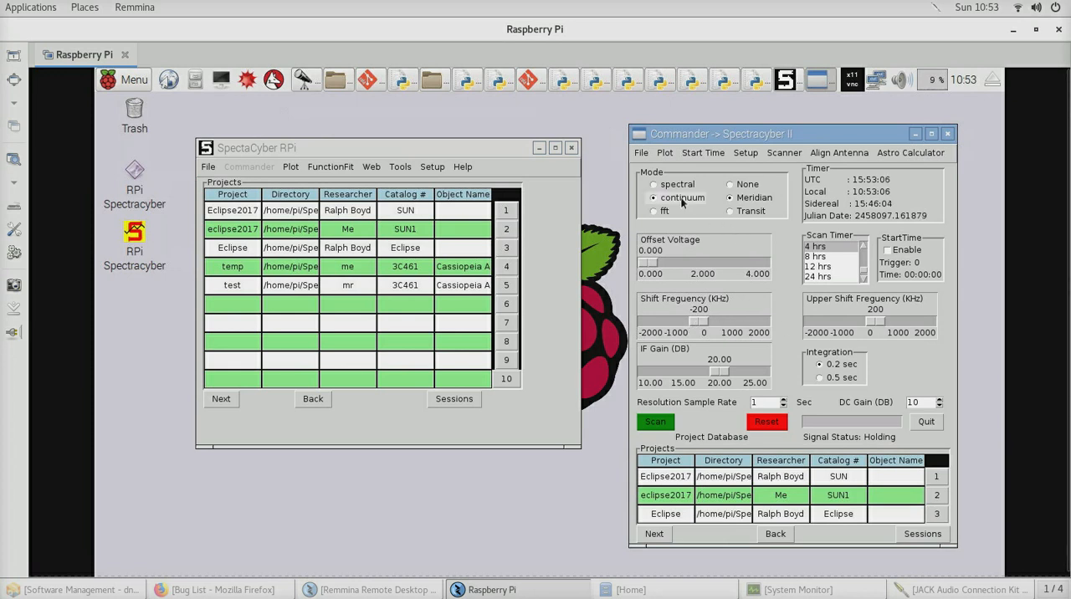
click(658, 185)
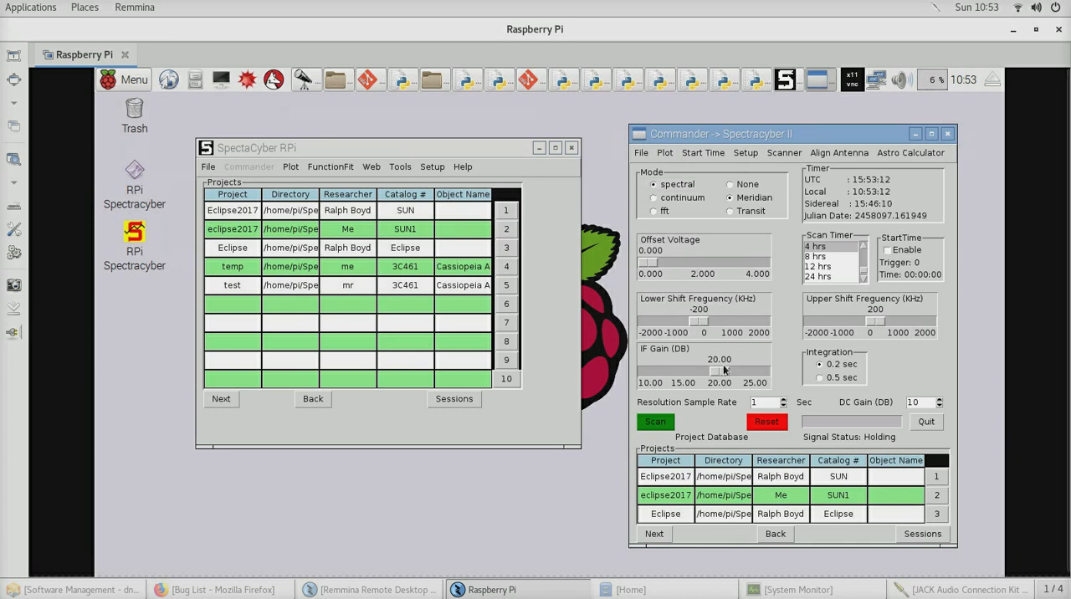
drag(724, 371, 657, 375)
click(686, 372)
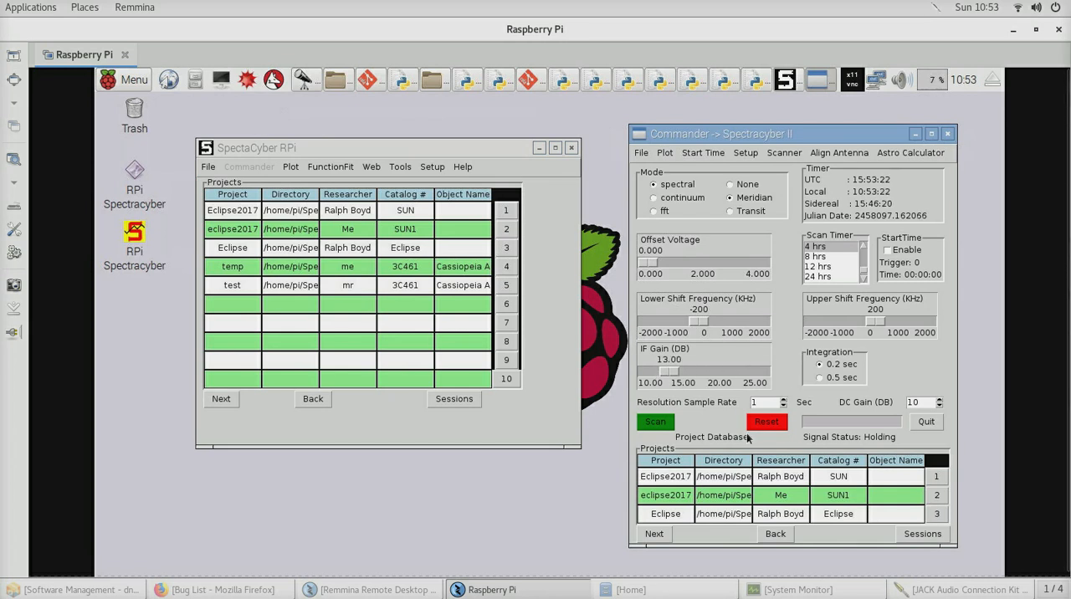
Run the antenna alignment, check the voltage bar against the 5-volt scale and close the figure
click(840, 153)
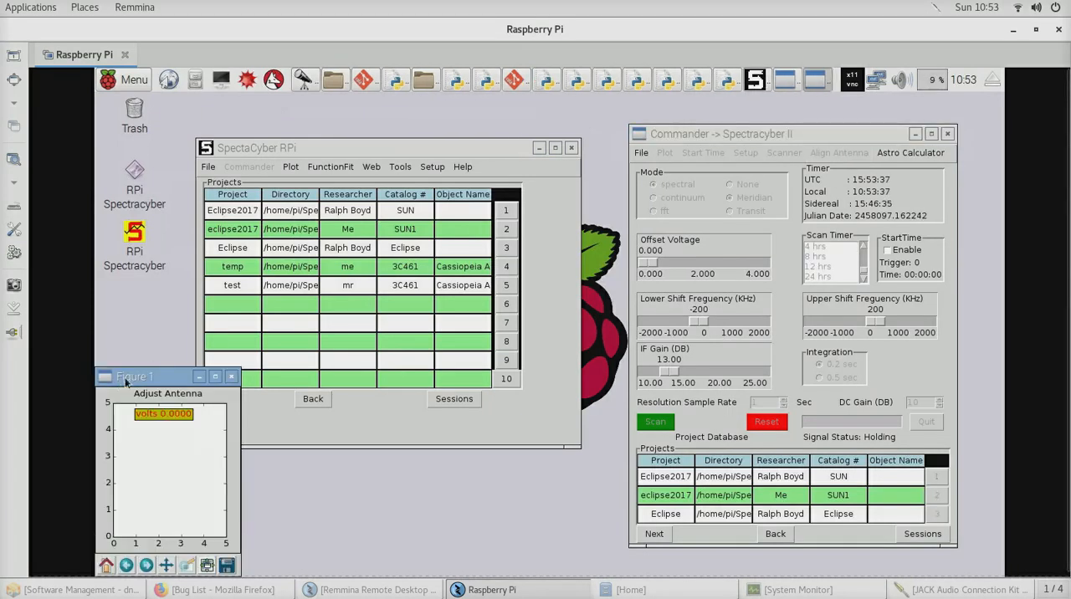
drag(147, 378, 246, 335)
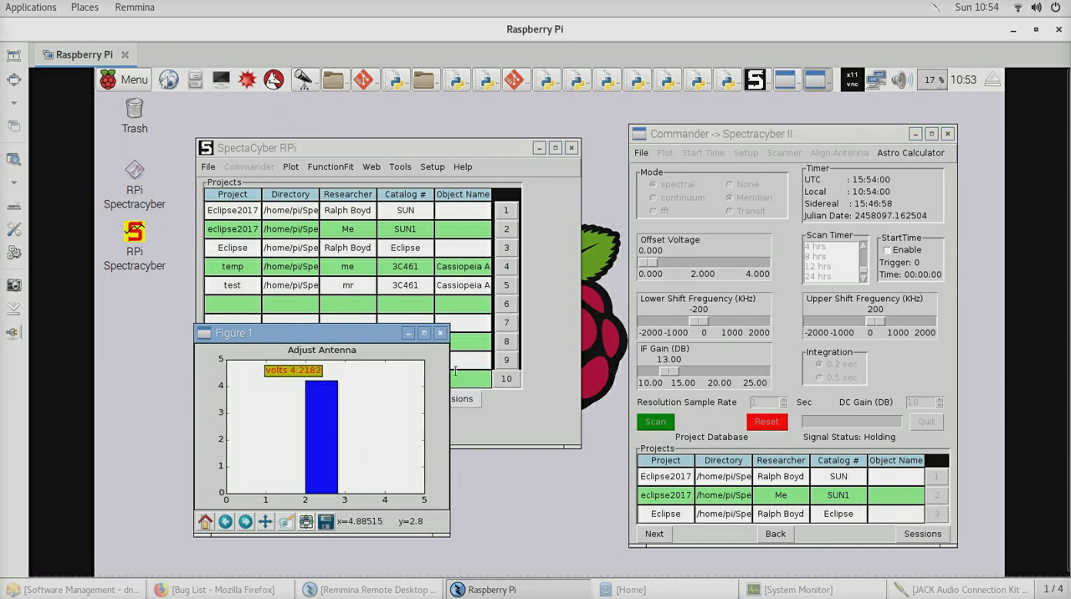
click(437, 335)
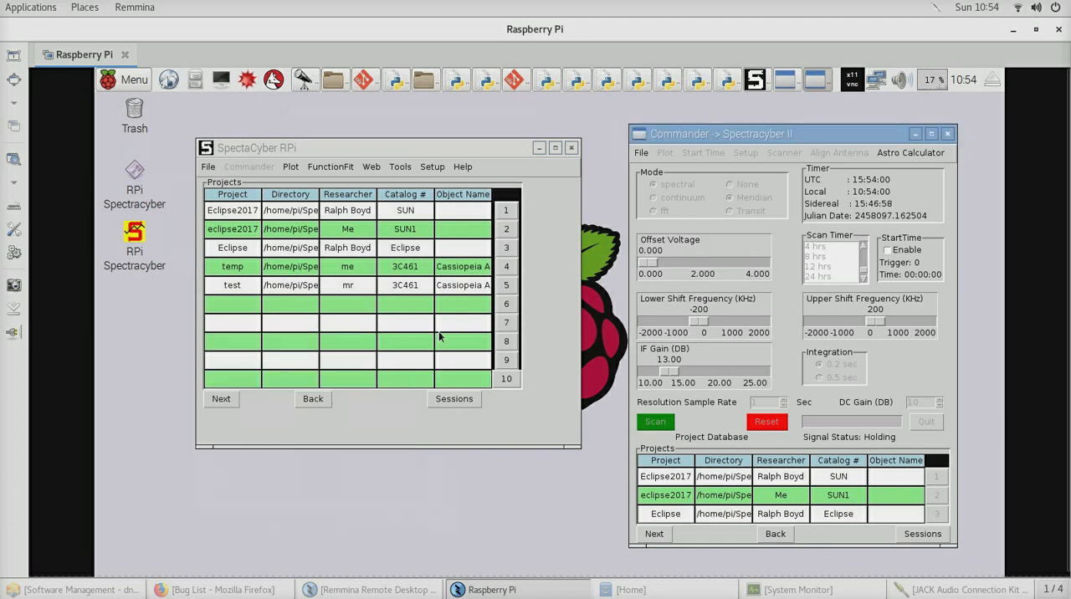
Set the IF gain to 12 dB, recheck the antenna alignment voltage and close its figure
click(648, 376)
click(648, 376)
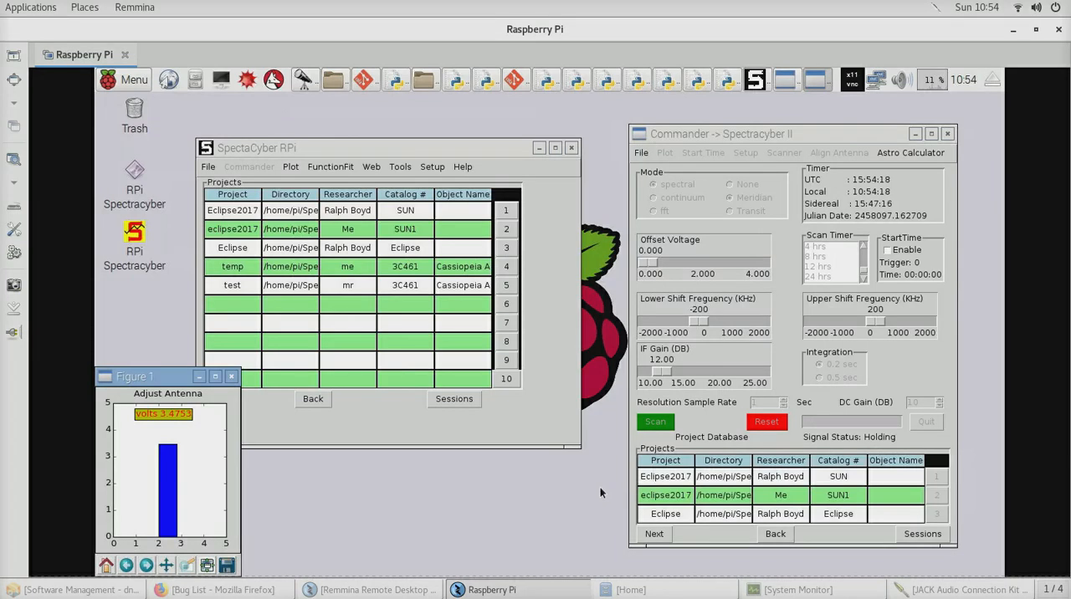
click(232, 380)
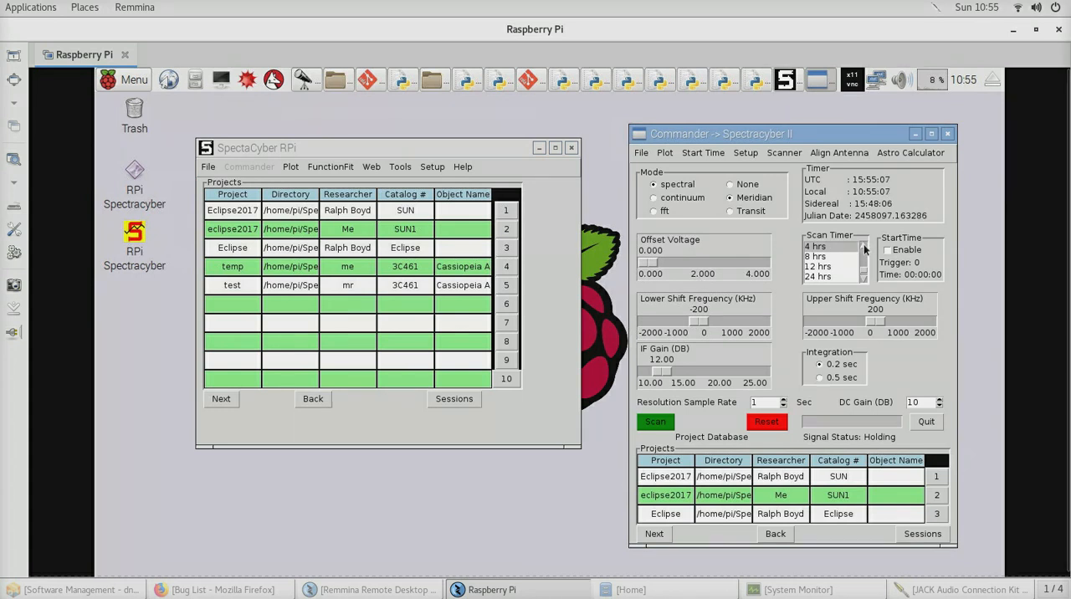
Set the scan timer to none
scroll(866, 249, up, 3)
scroll(865, 248, up, 4)
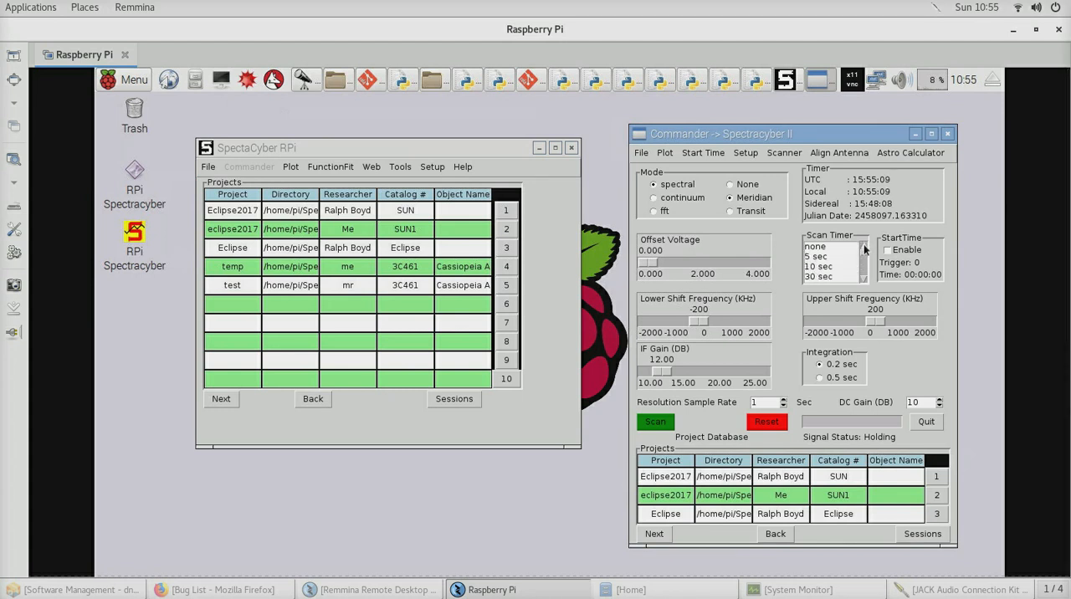
click(820, 247)
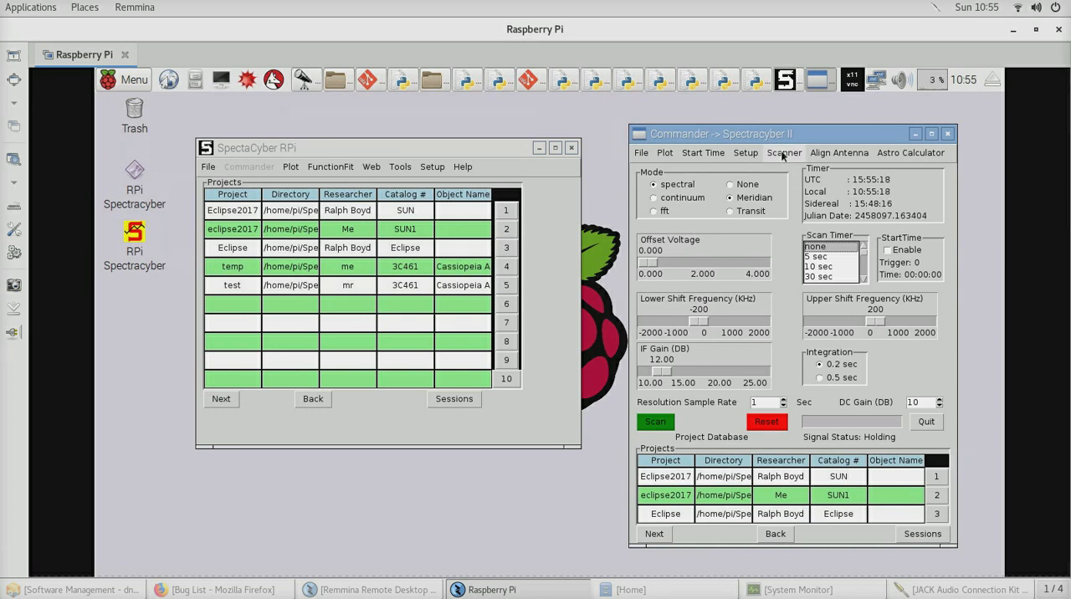
Start a live scan and move its plot window over the projects table, clear of the Commander
click(787, 156)
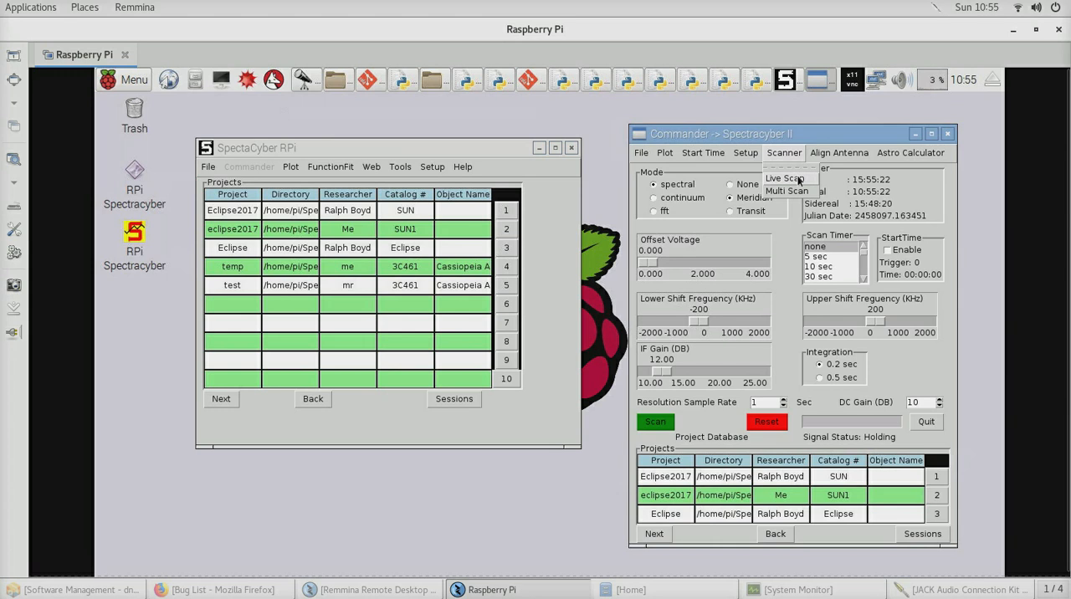
click(797, 177)
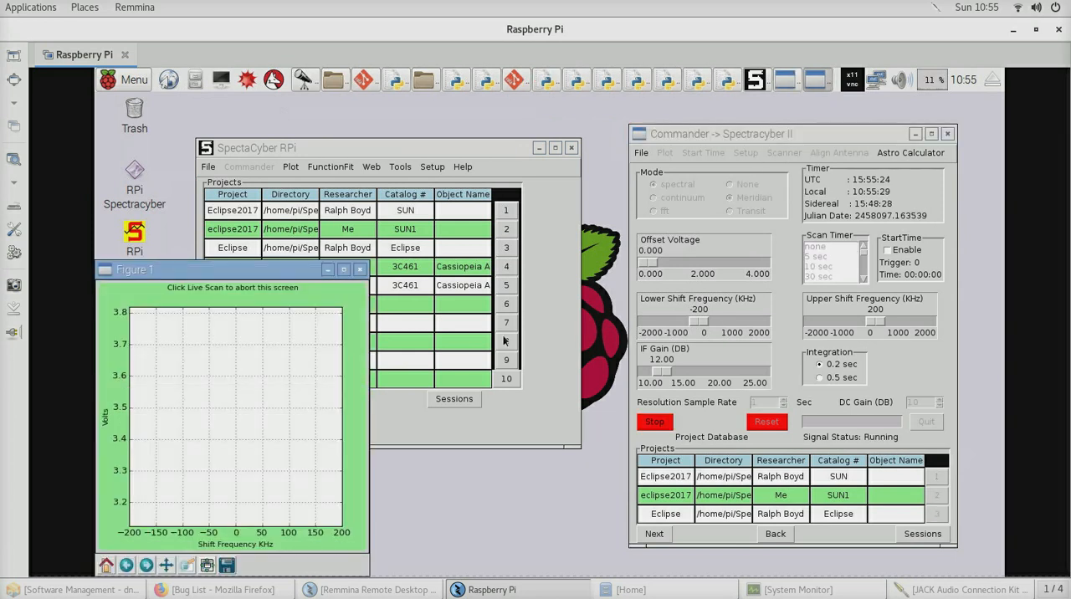
drag(237, 269, 344, 226)
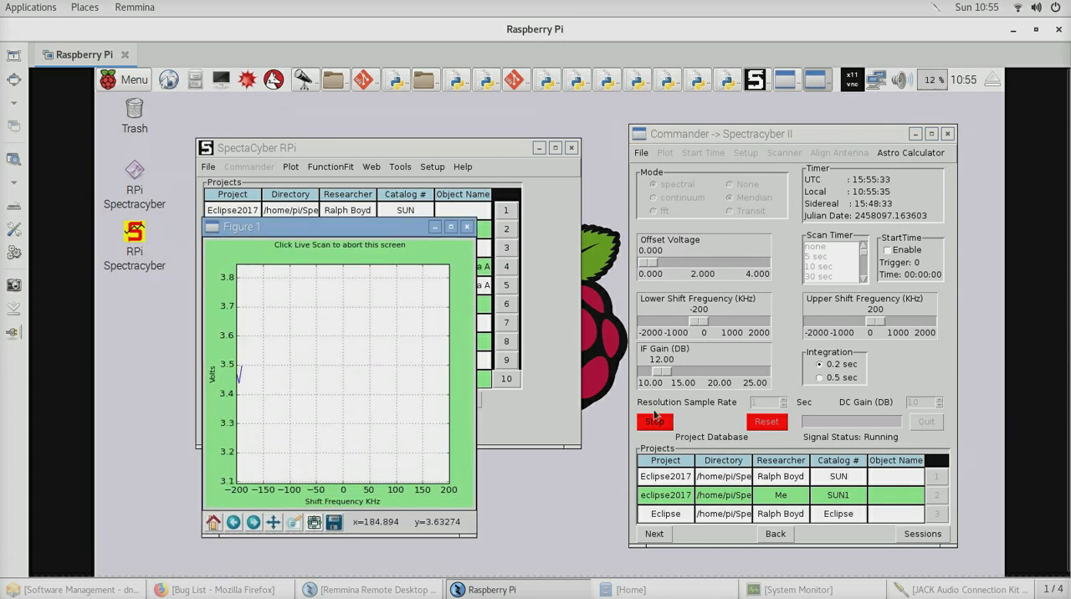
click(667, 424)
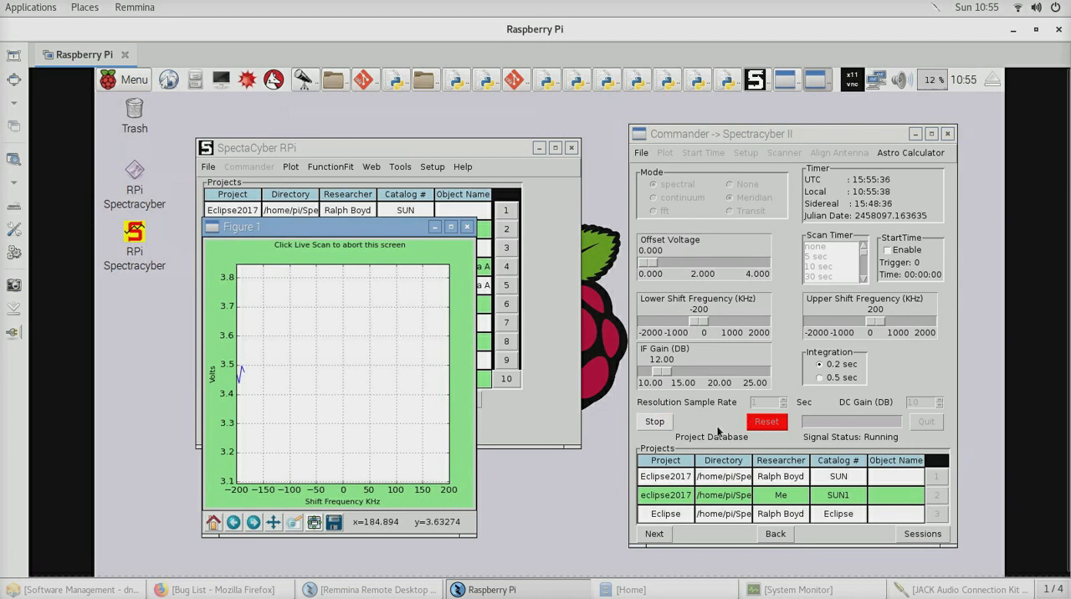
click(668, 421)
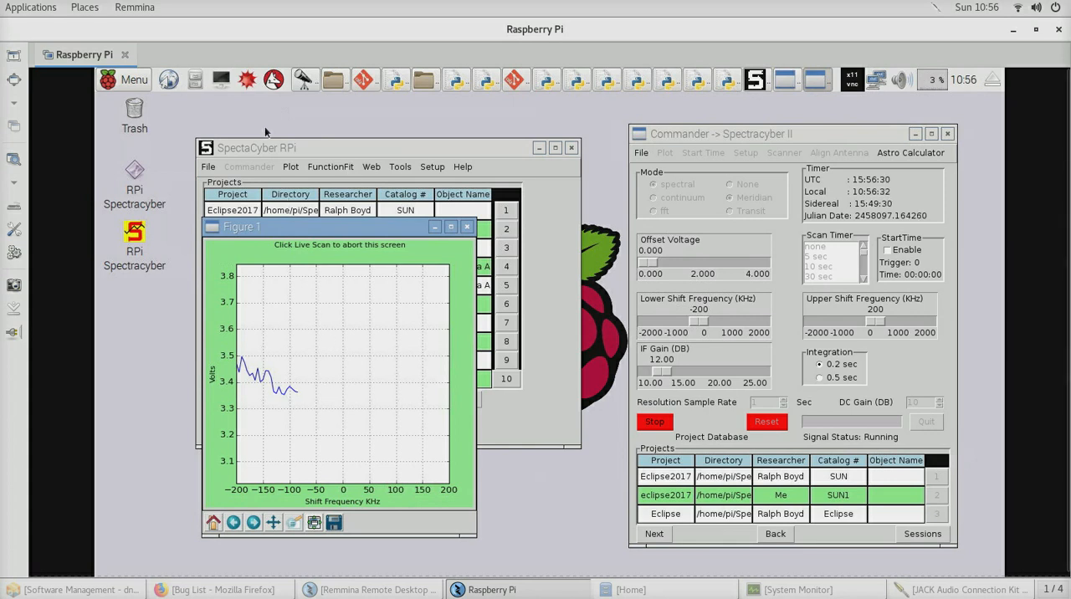
Switch to KStars to examine the sky map and minimise it again
click(303, 81)
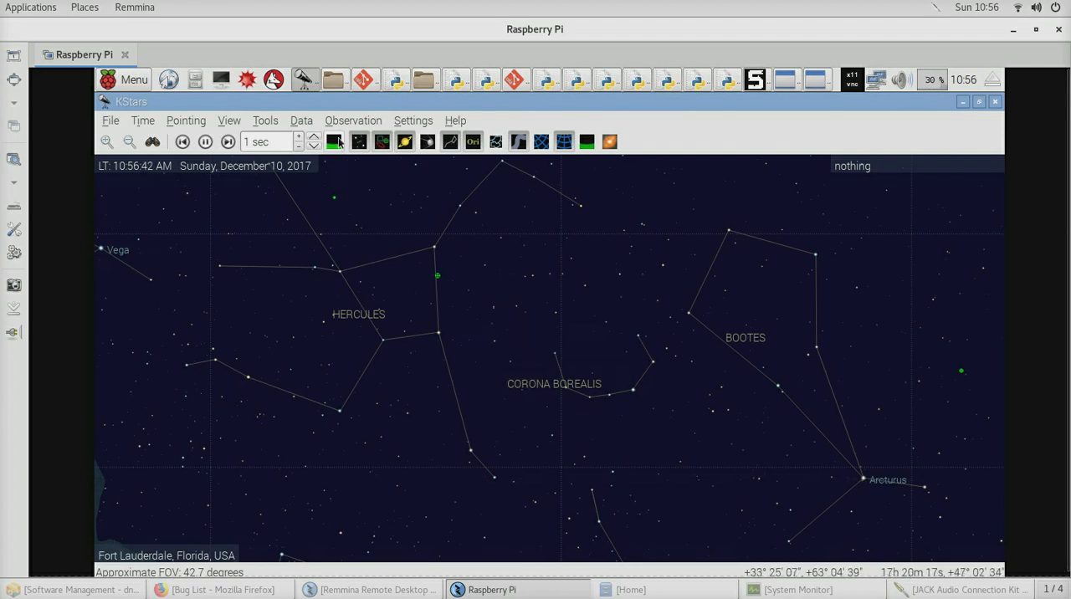
click(963, 101)
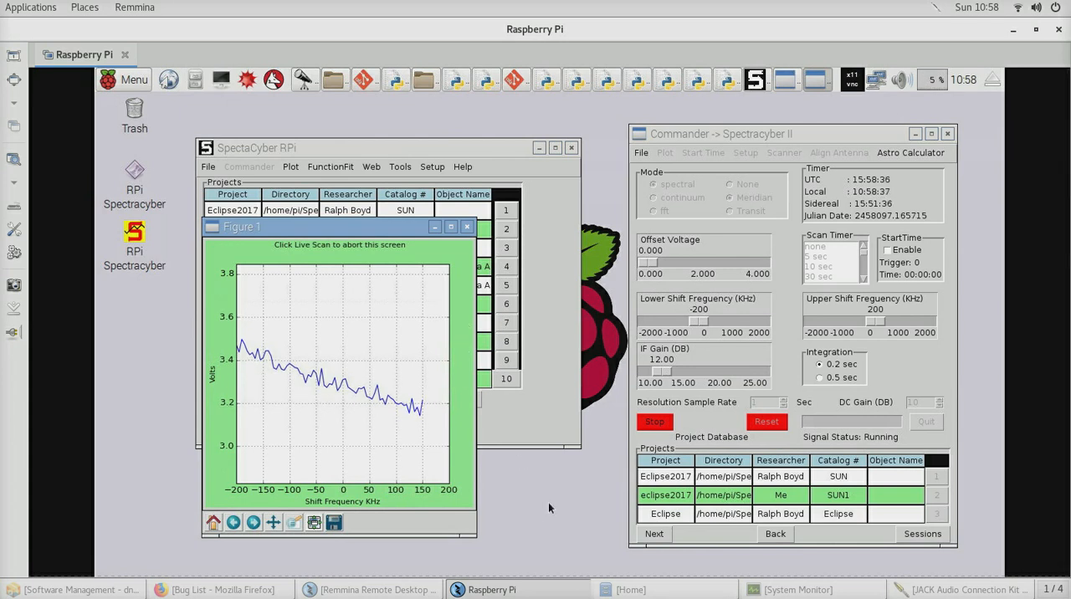
click(124, 79)
mouse_move(148, 228)
mouse_move(147, 253)
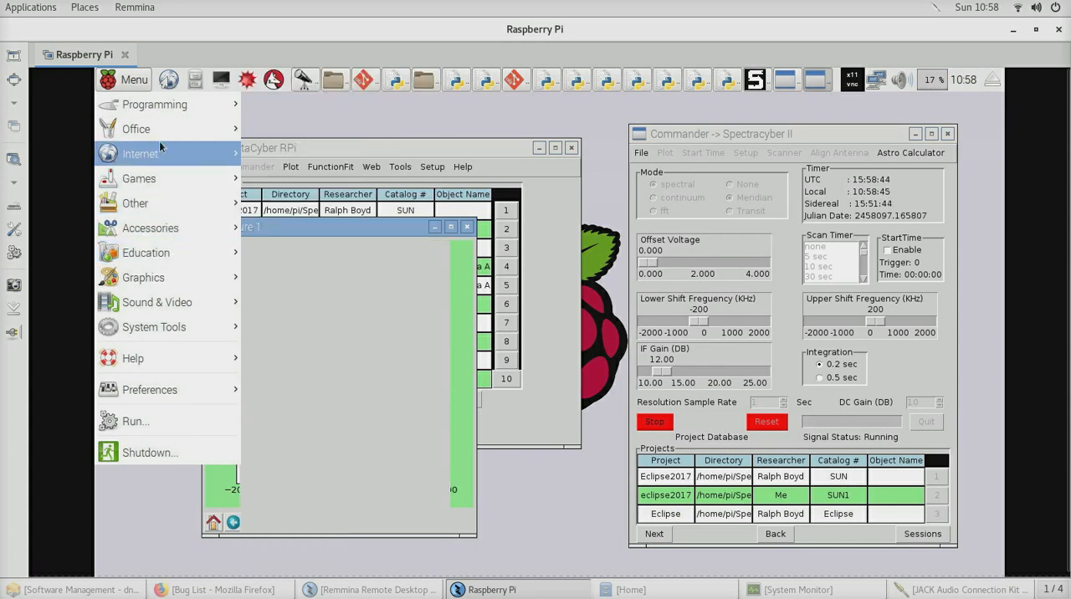
mouse_move(158, 128)
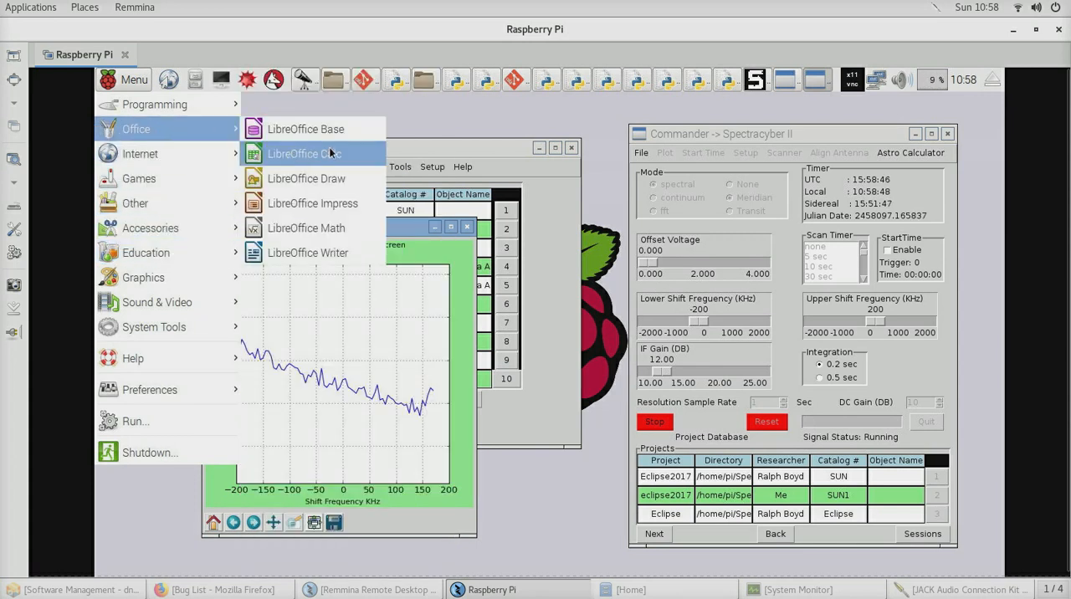
click(528, 486)
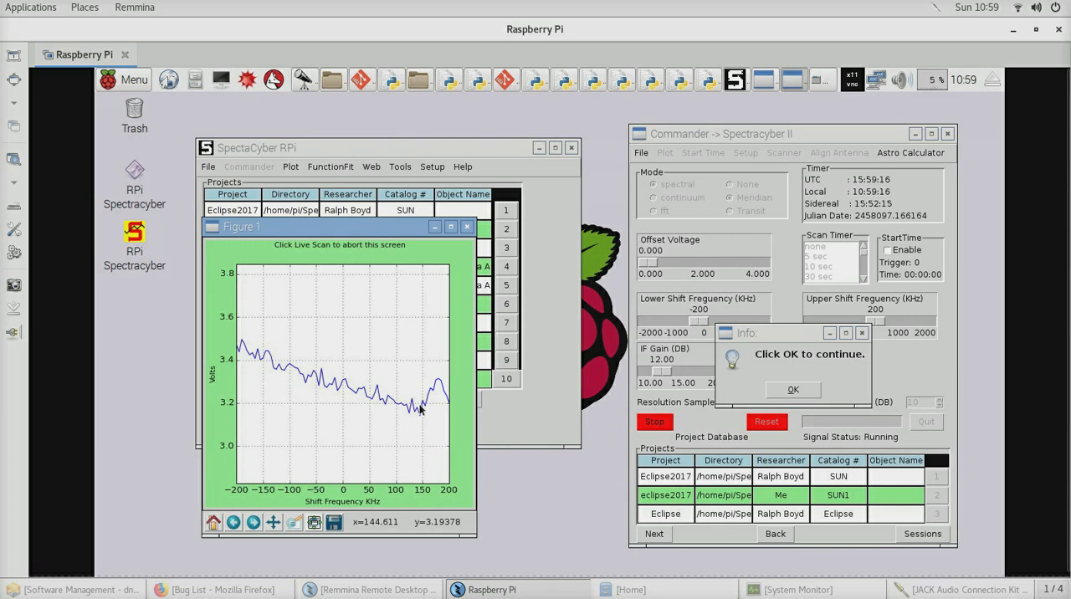
Close out the live scan, plot its recorded data from the Commander and move the figure over the projects table
click(793, 390)
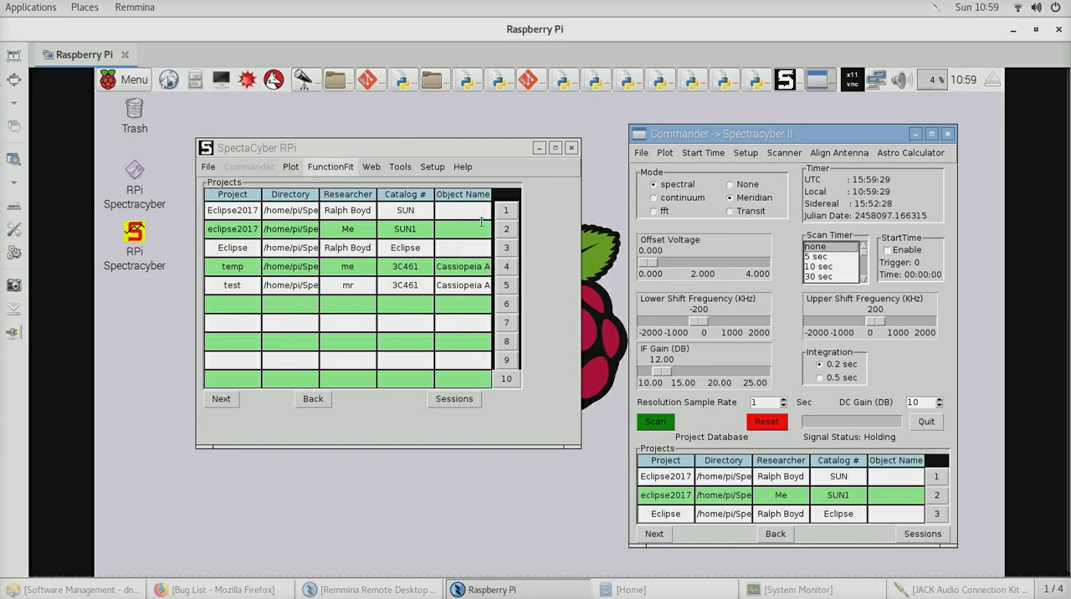
click(665, 153)
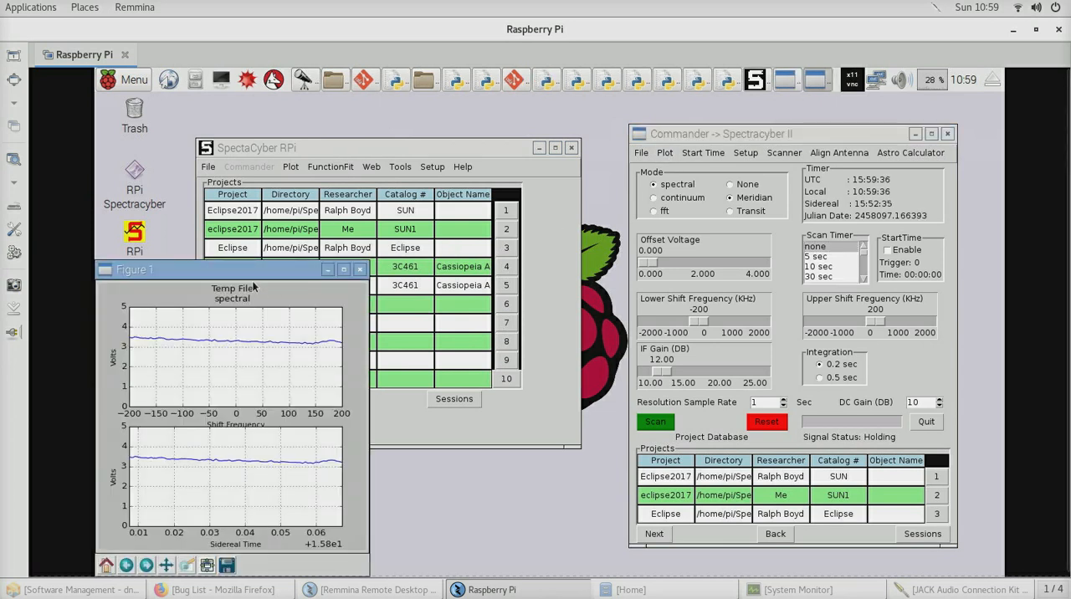
drag(247, 273, 344, 229)
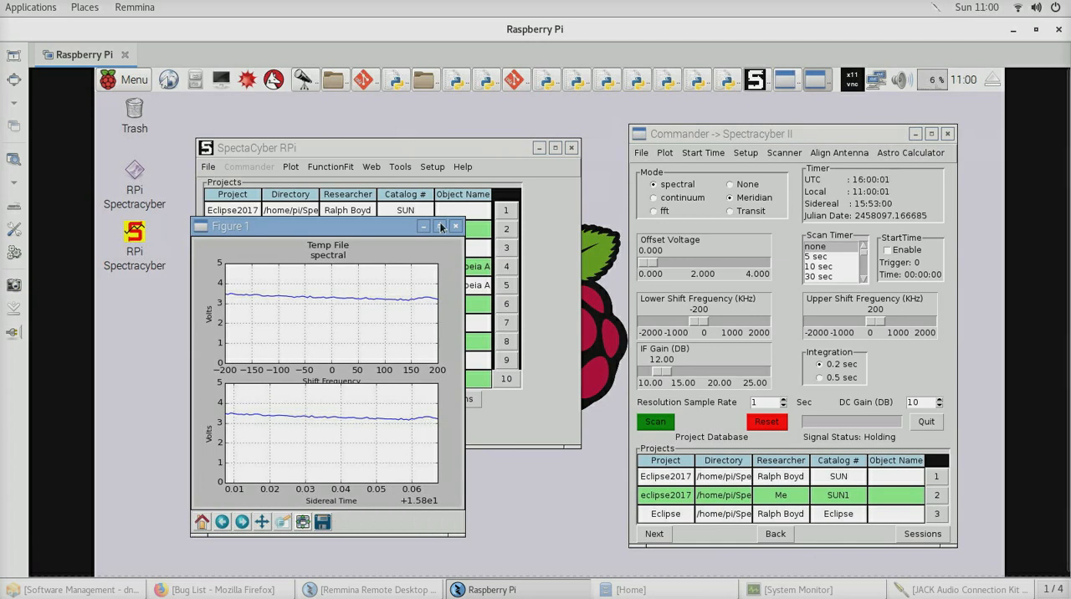
Zoom in on the end of the curve in the lower sidereal time plot and close the figure
click(282, 523)
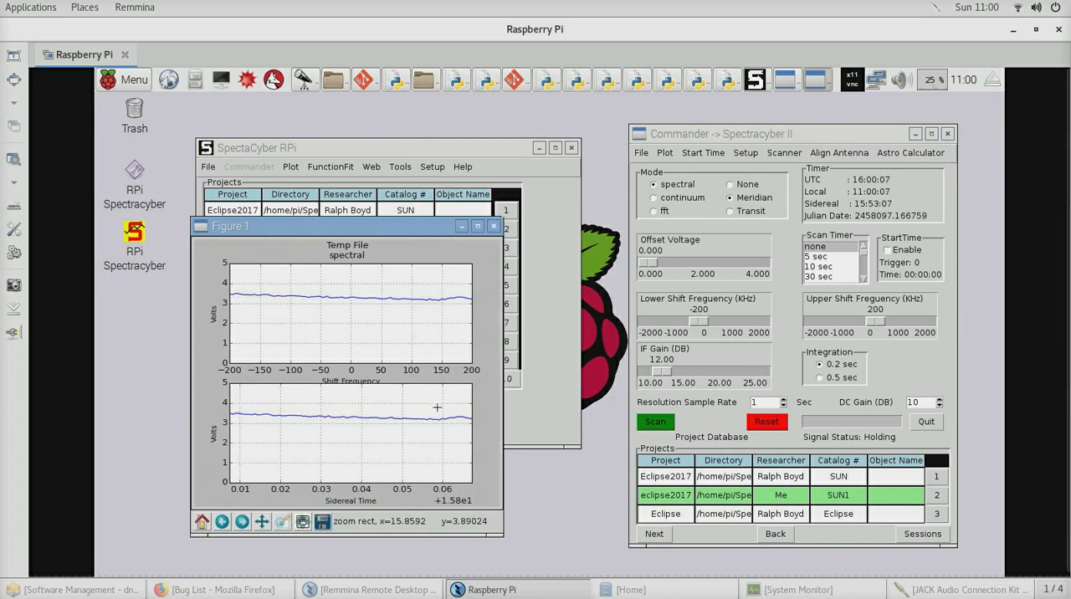
drag(441, 410, 473, 424)
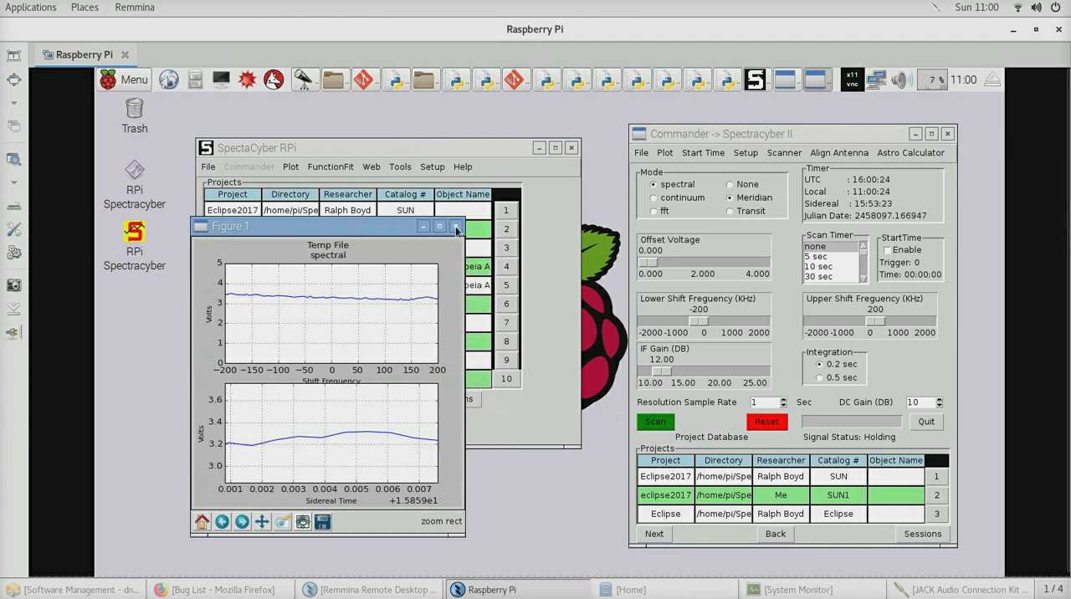
click(456, 227)
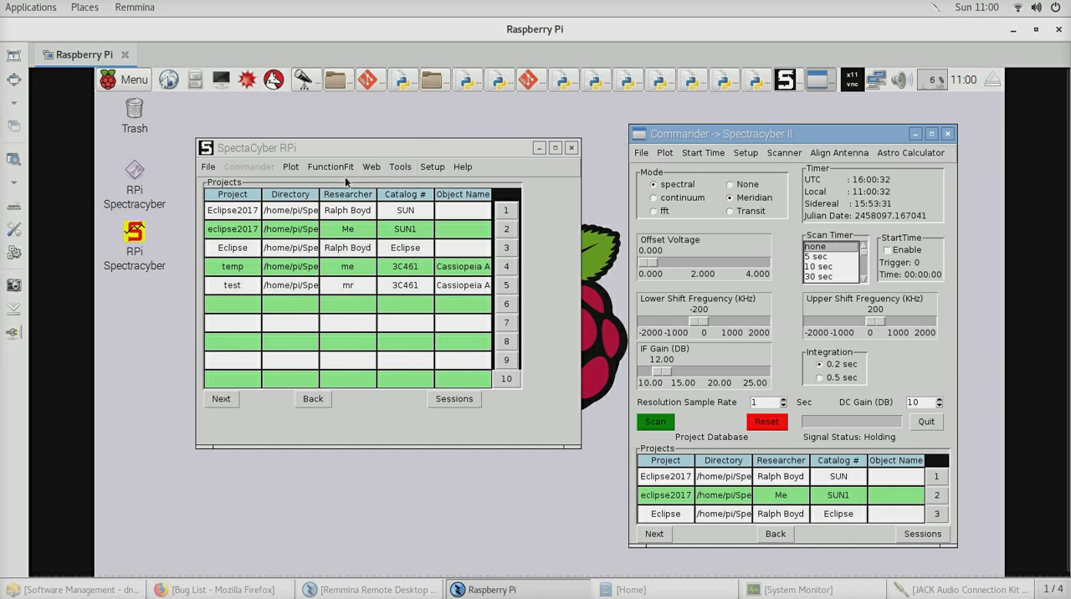
Plot temp.csv against sidereal time, zoom in on the rise near the end of the curve and close the figure
click(291, 168)
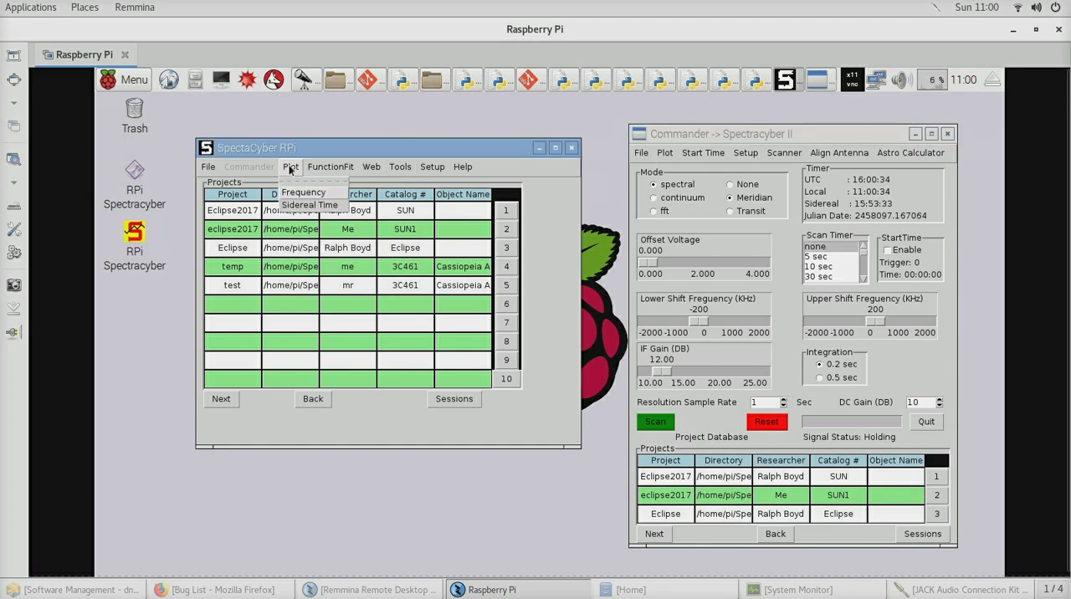
click(308, 206)
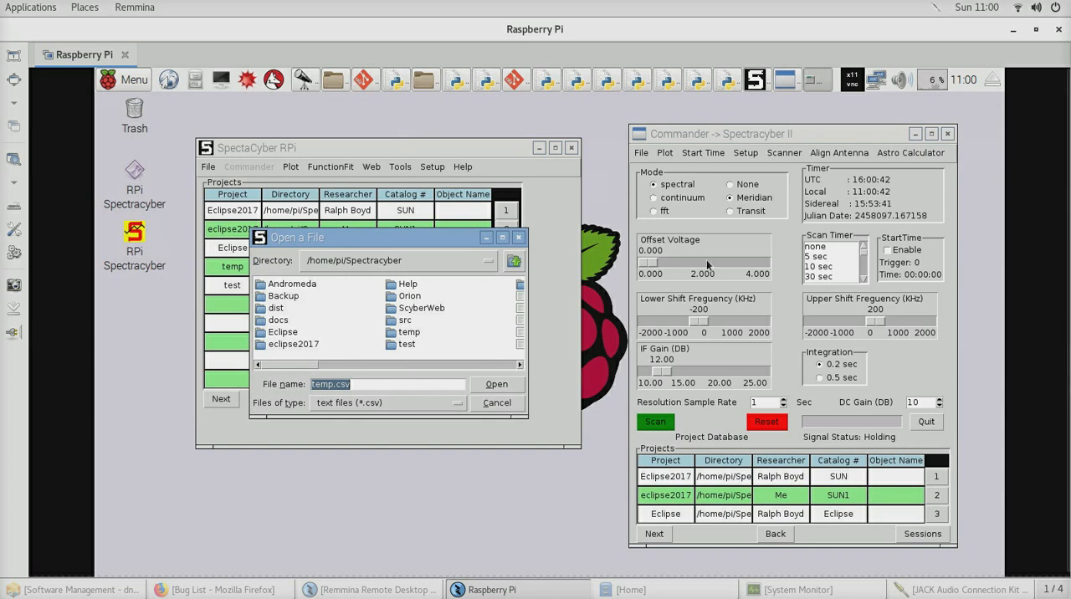
click(497, 384)
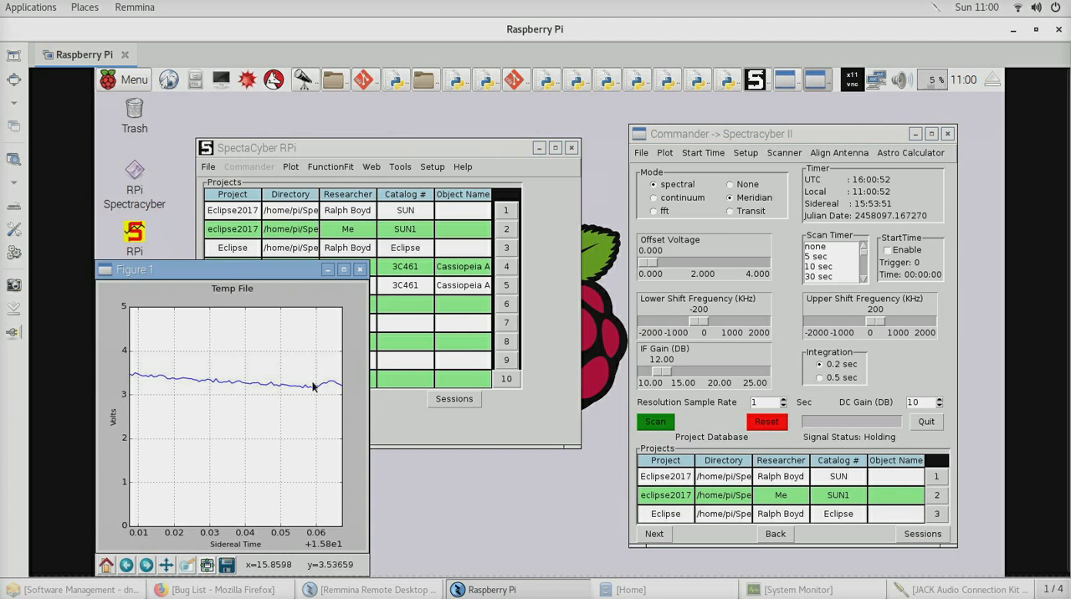
click(192, 562)
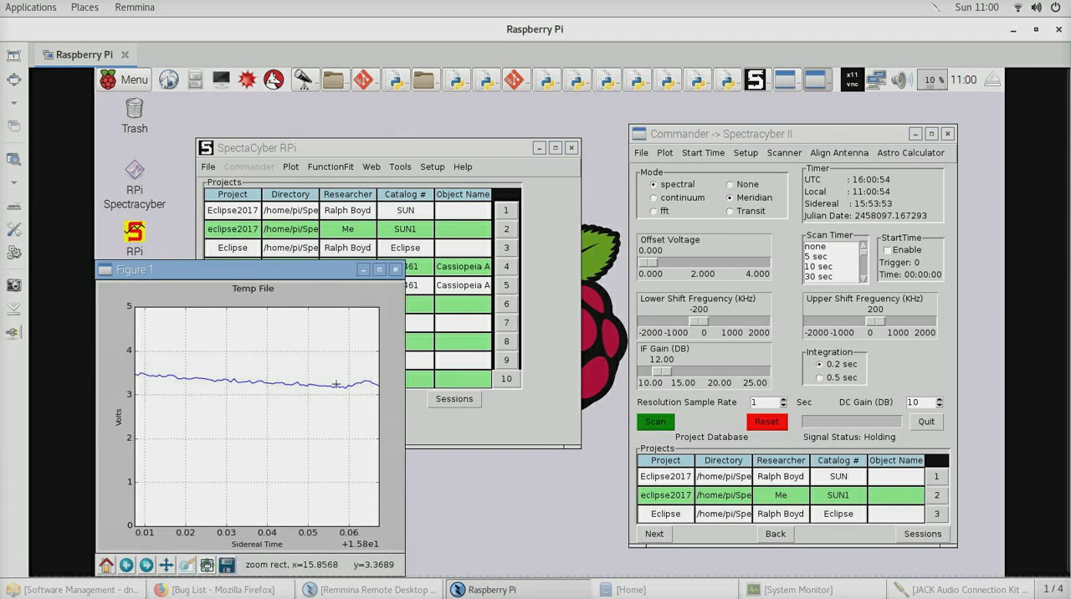
mouse_move(346, 376)
mouse_down()
mouse_move(384, 399)
mouse_move(281, 391)
mouse_move(371, 400)
mouse_move(347, 384)
mouse_move(335, 390)
mouse_move(364, 393)
mouse_move(352, 389)
mouse_up()
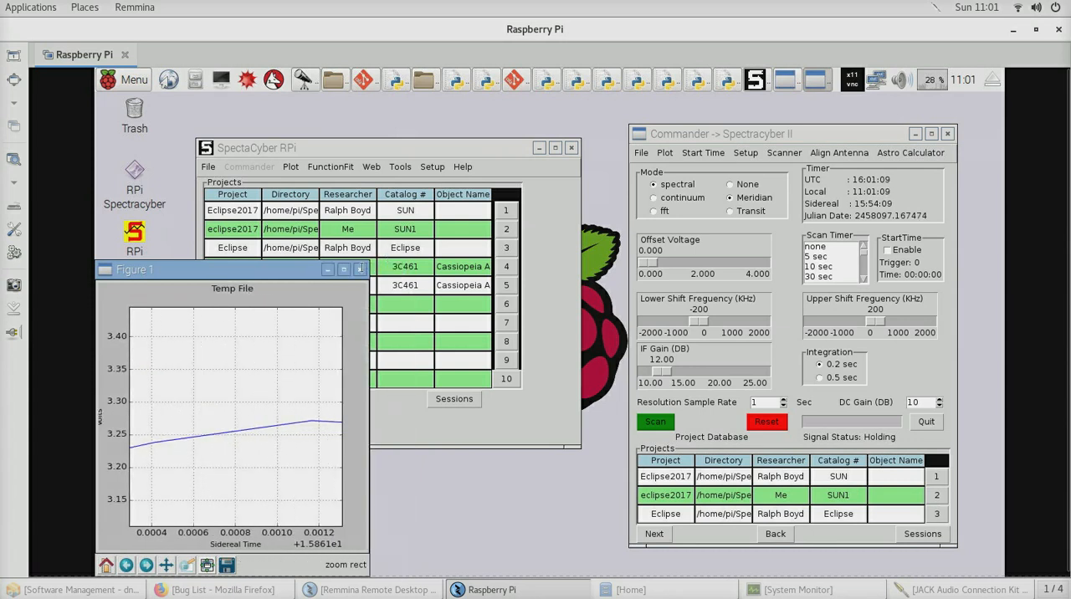
click(360, 270)
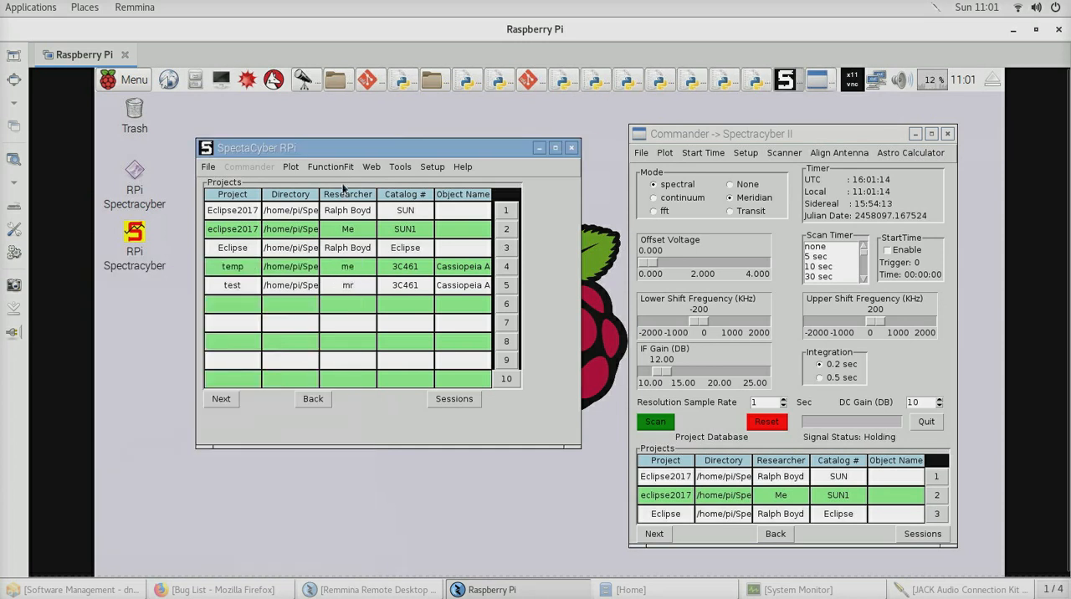
Start a function fit on temp.csv with a Gaussian combined with the baseline, fitted against sidereal time
click(334, 165)
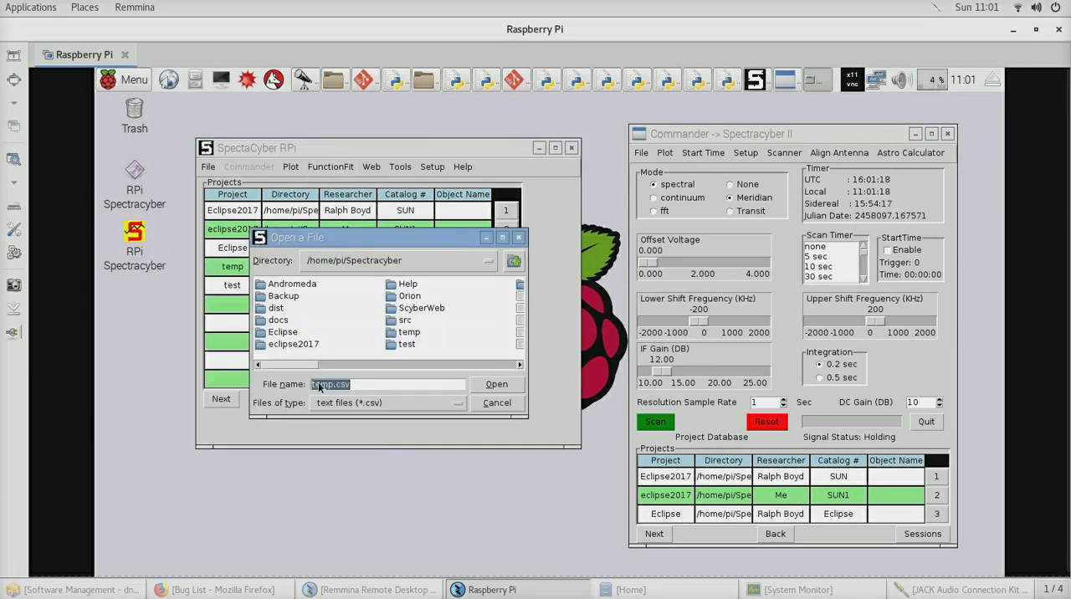
click(499, 385)
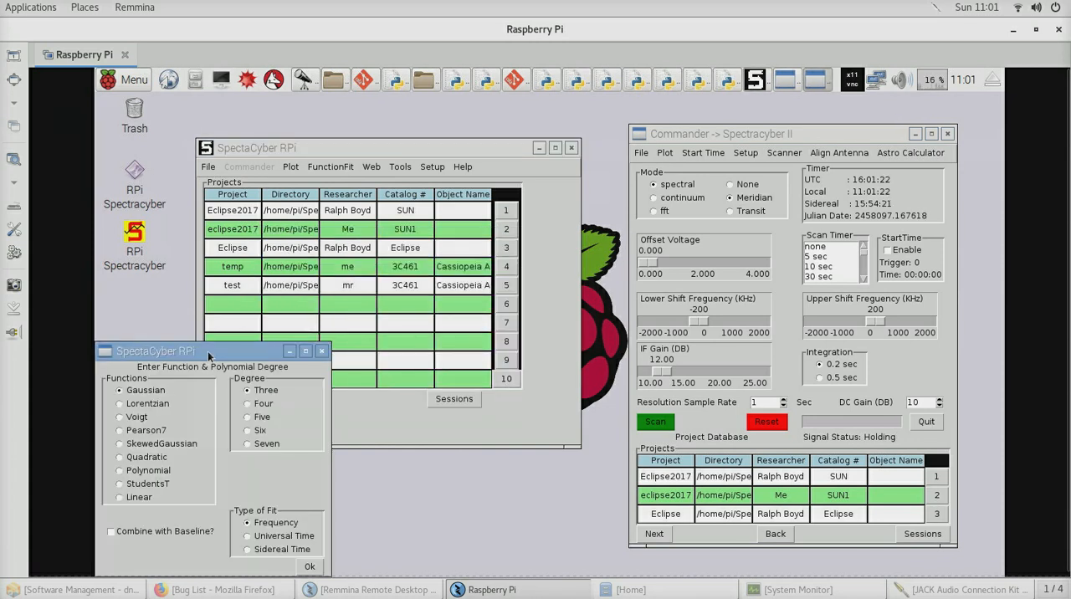
drag(199, 354, 269, 243)
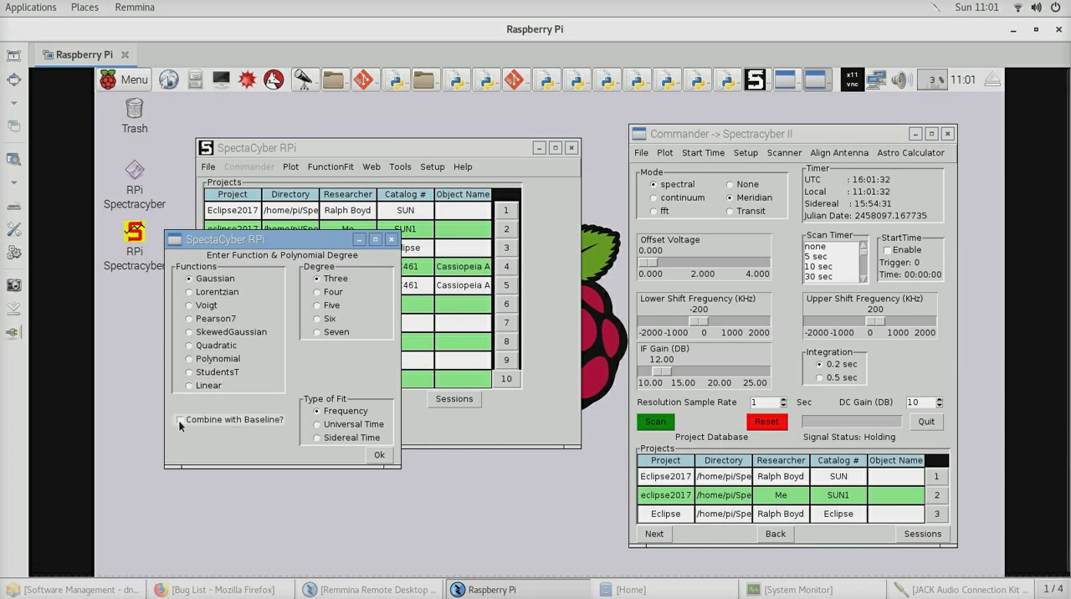
click(267, 424)
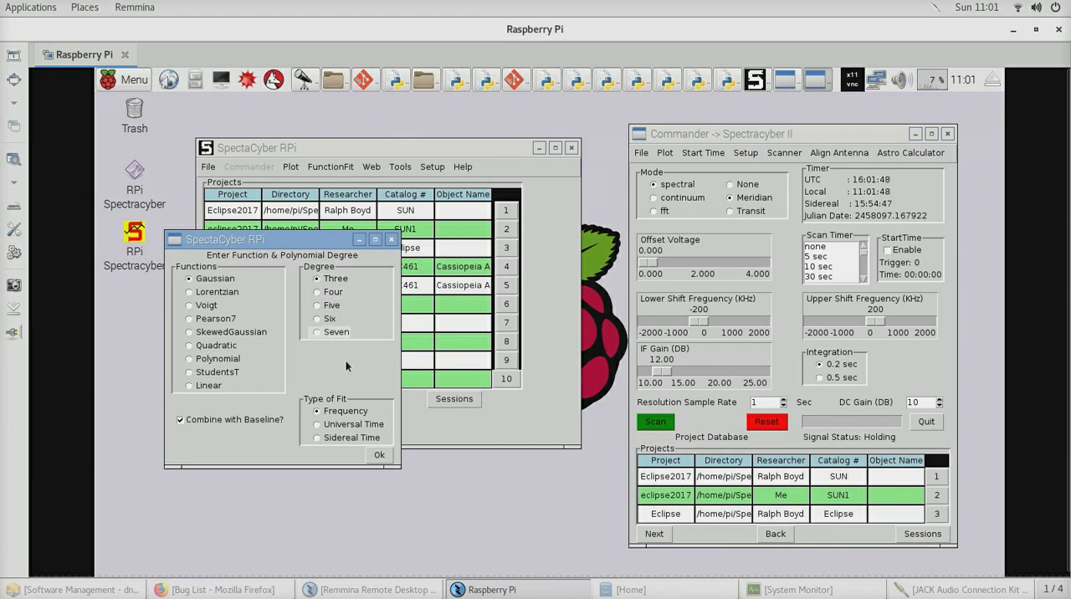
click(317, 438)
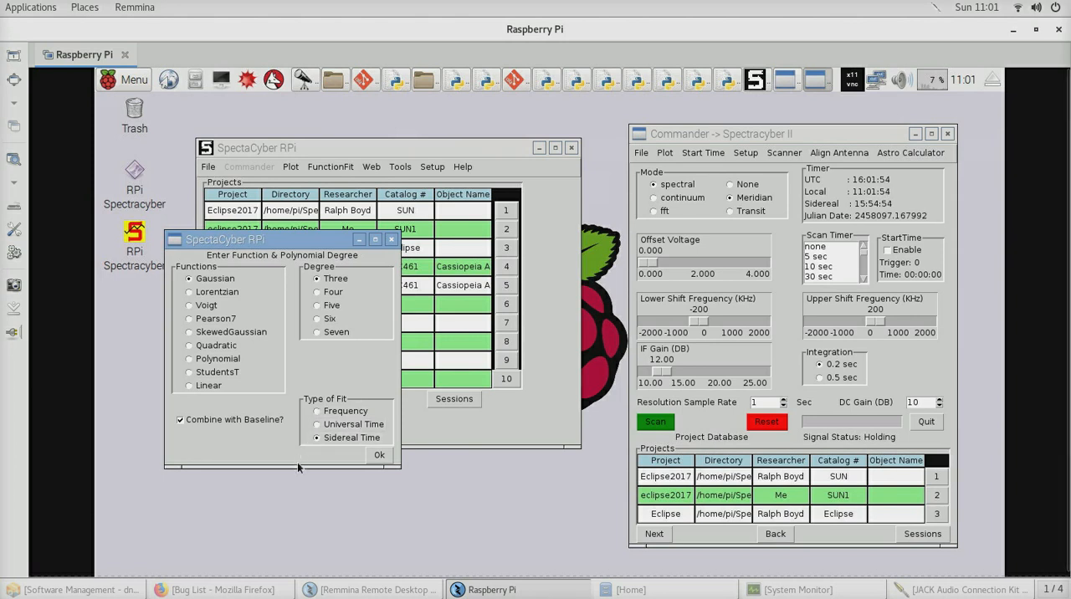
click(383, 456)
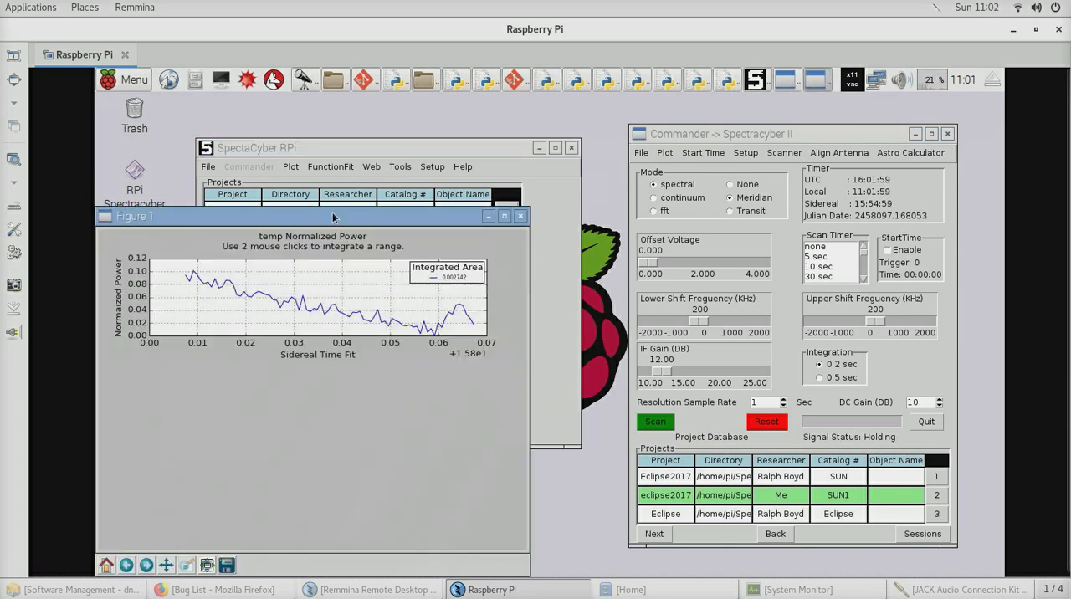
Mark the rise near the end of the normalized power curve as the fit range and place the figure and fit result side by side
drag(333, 224, 441, 162)
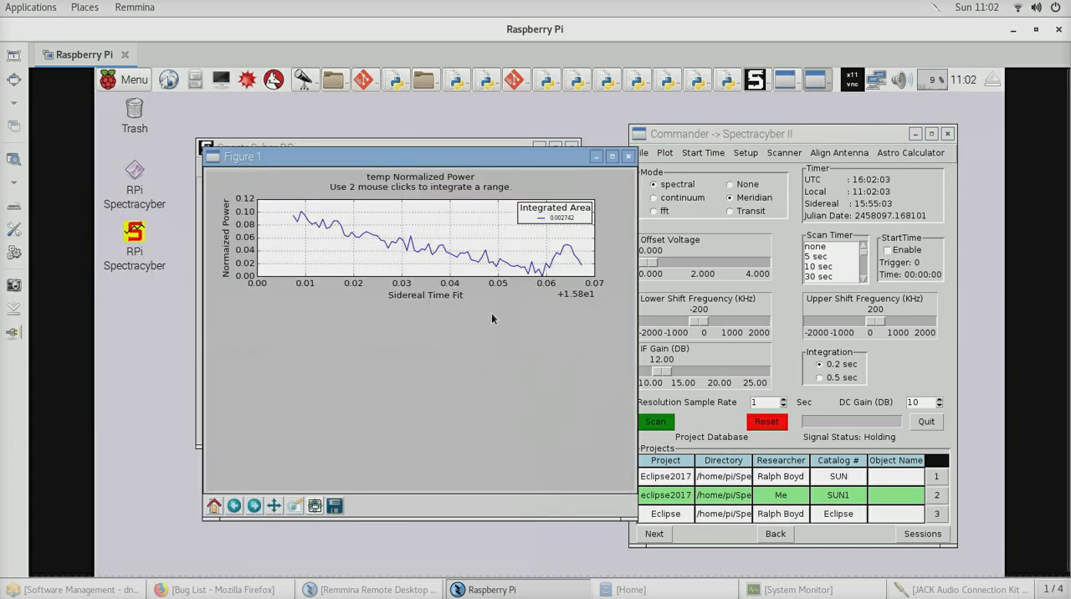
click(542, 273)
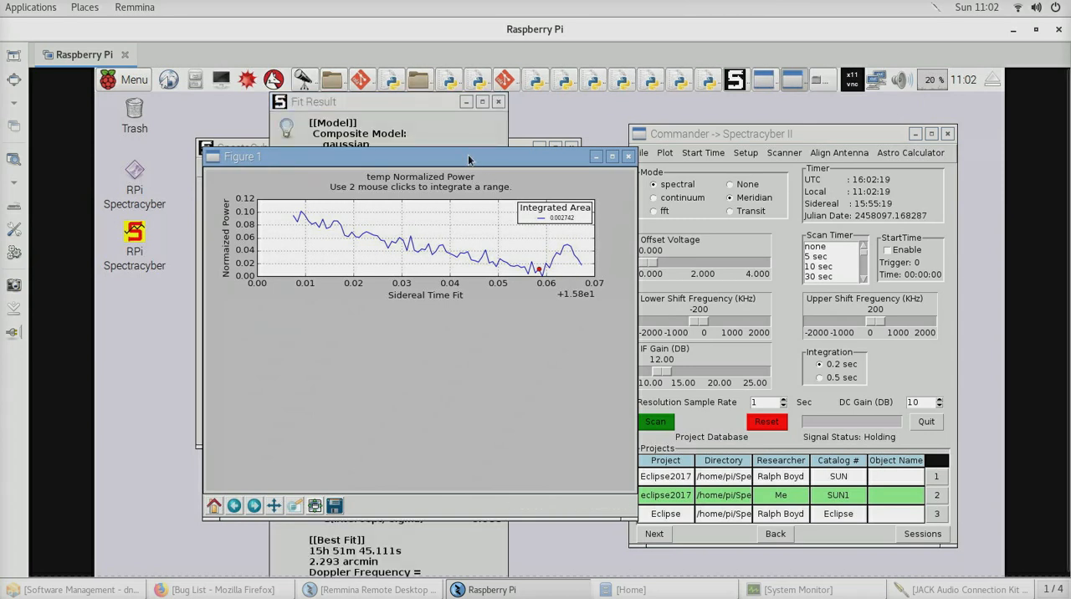
drag(454, 160, 733, 167)
drag(406, 101, 355, 101)
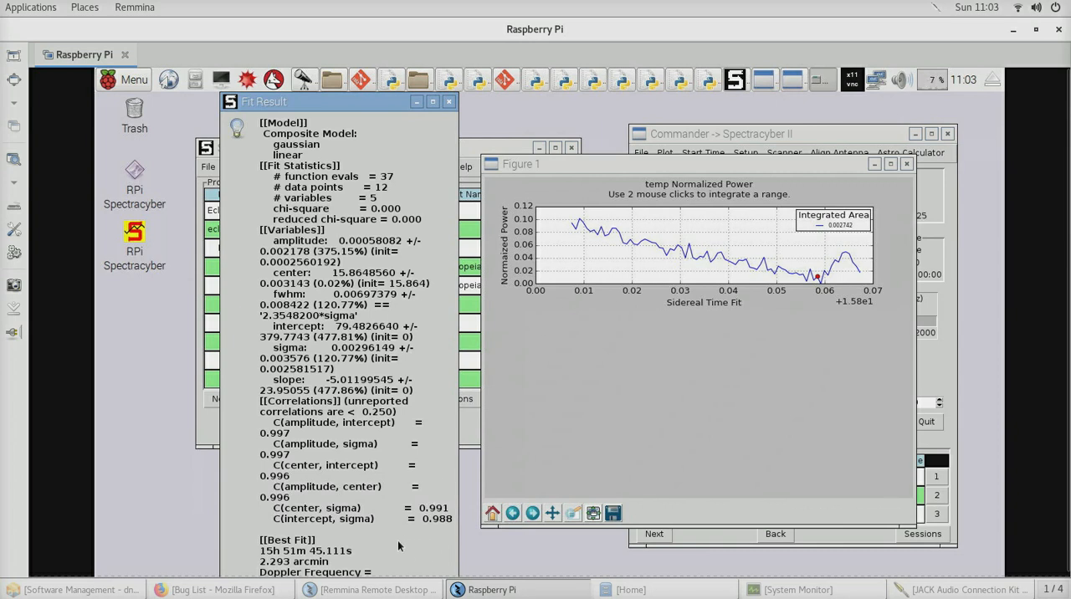
Examine the fit result in full size, restore and shrink its window, and accept it to draw the fit
click(434, 101)
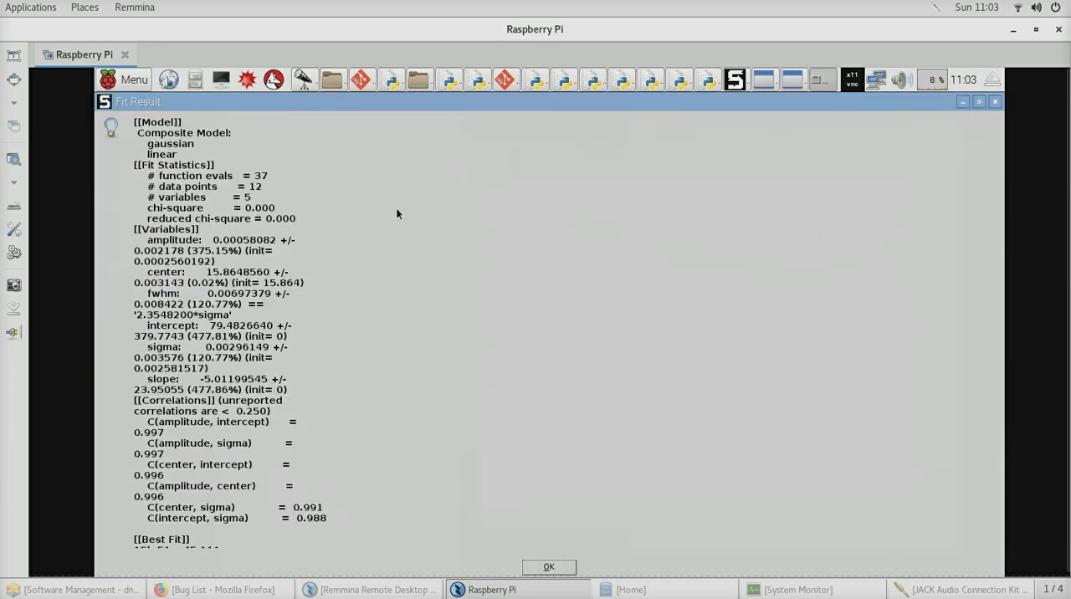
click(980, 105)
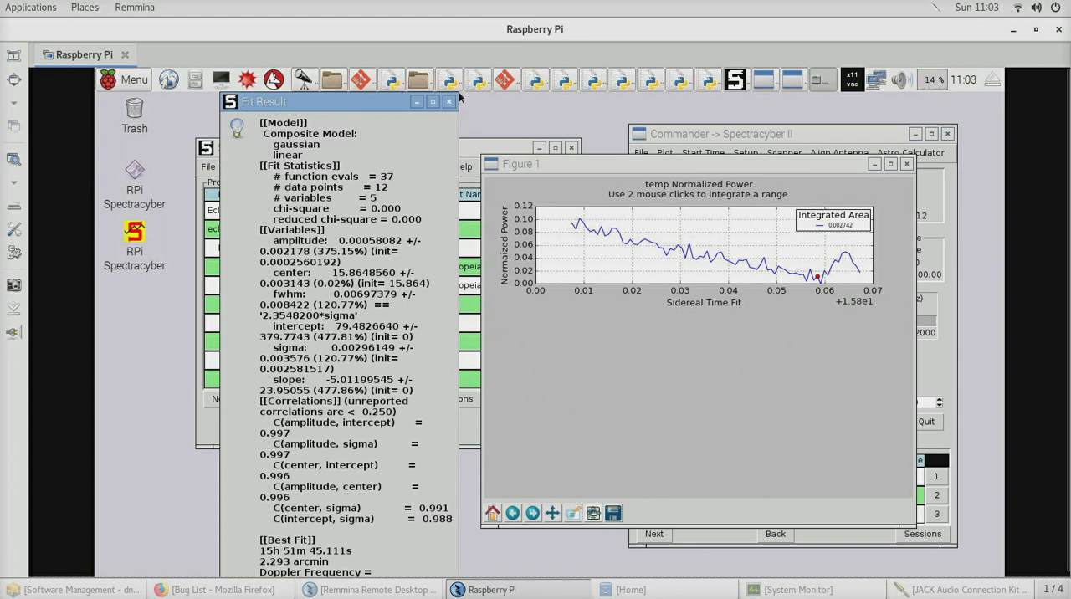
drag(451, 140, 410, 272)
drag(320, 281, 354, 131)
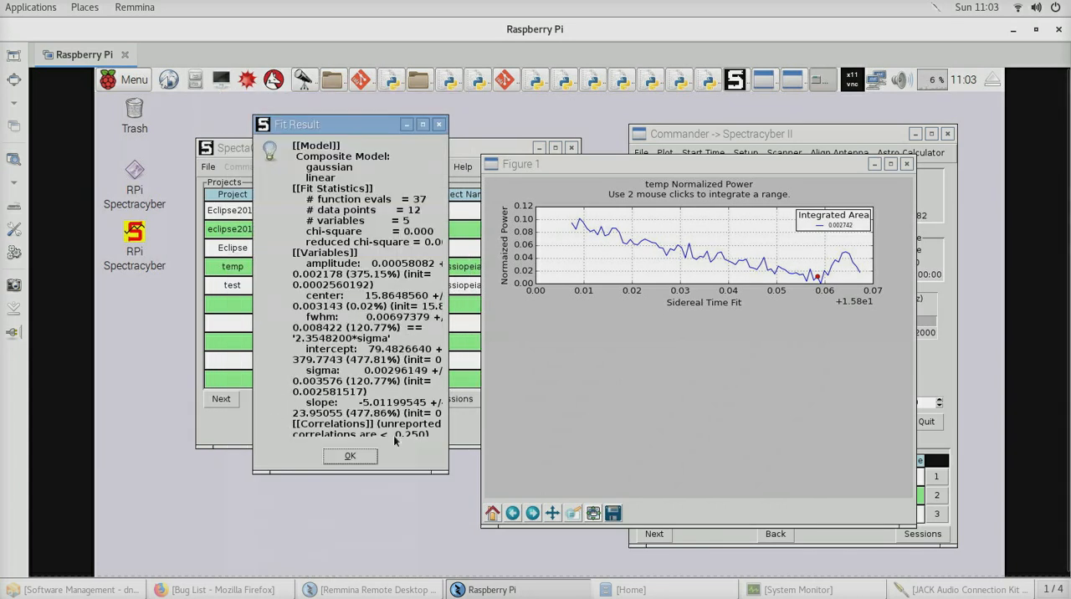
click(352, 457)
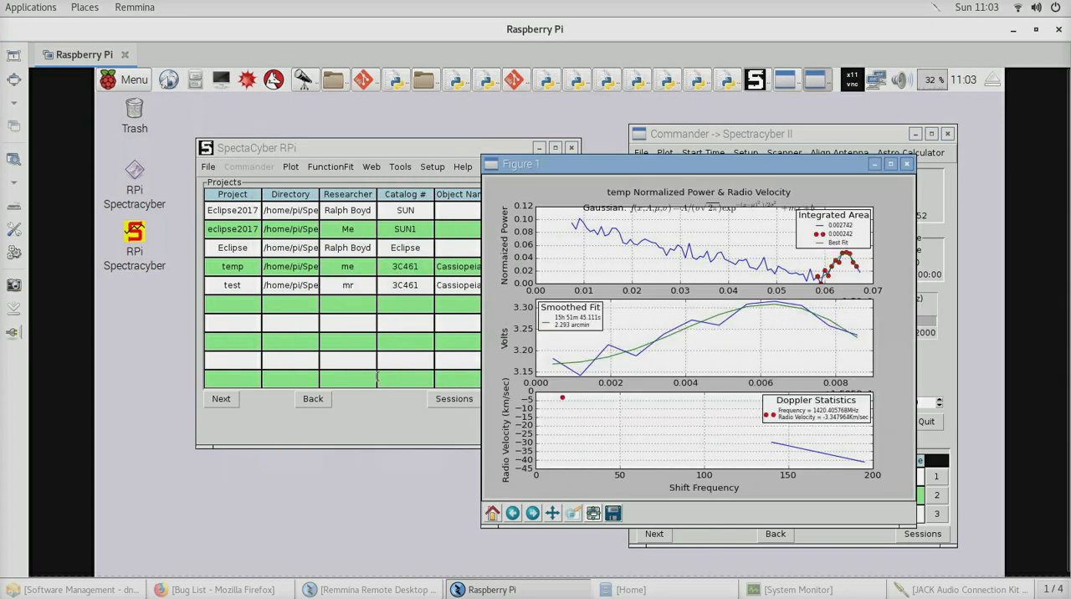
Move the fit figure over the projects table, switch to KStars to compare the sky map, and close the figure
drag(769, 167, 646, 173)
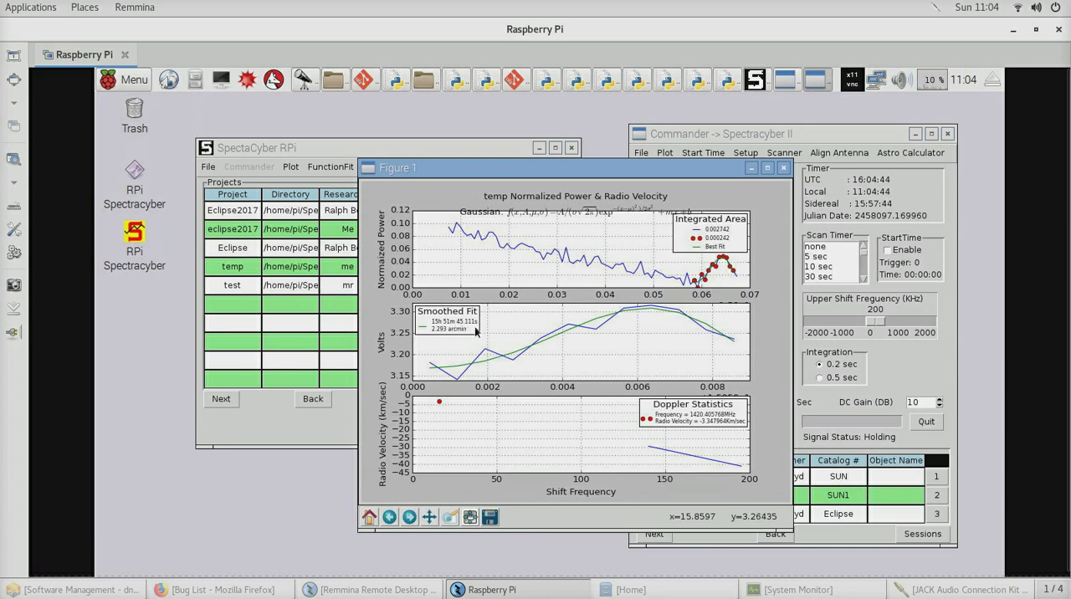
click(303, 80)
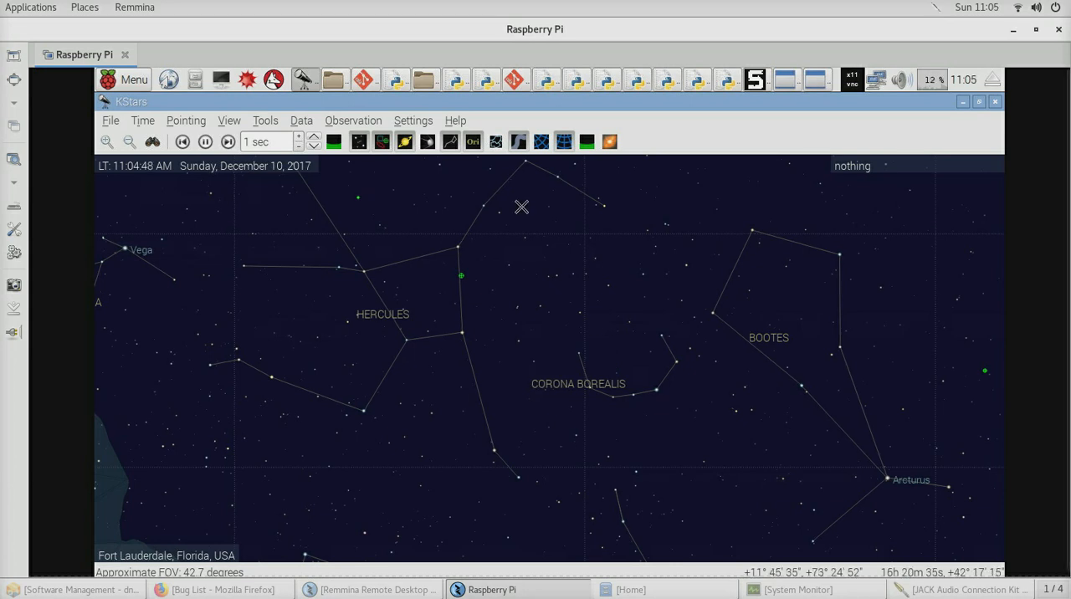
click(962, 101)
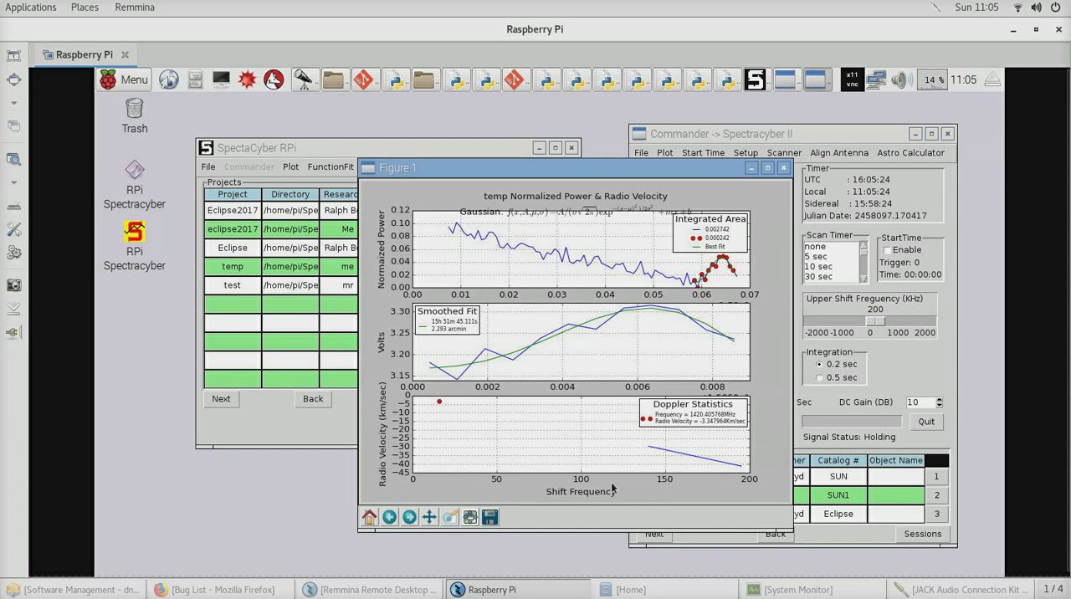
click(784, 168)
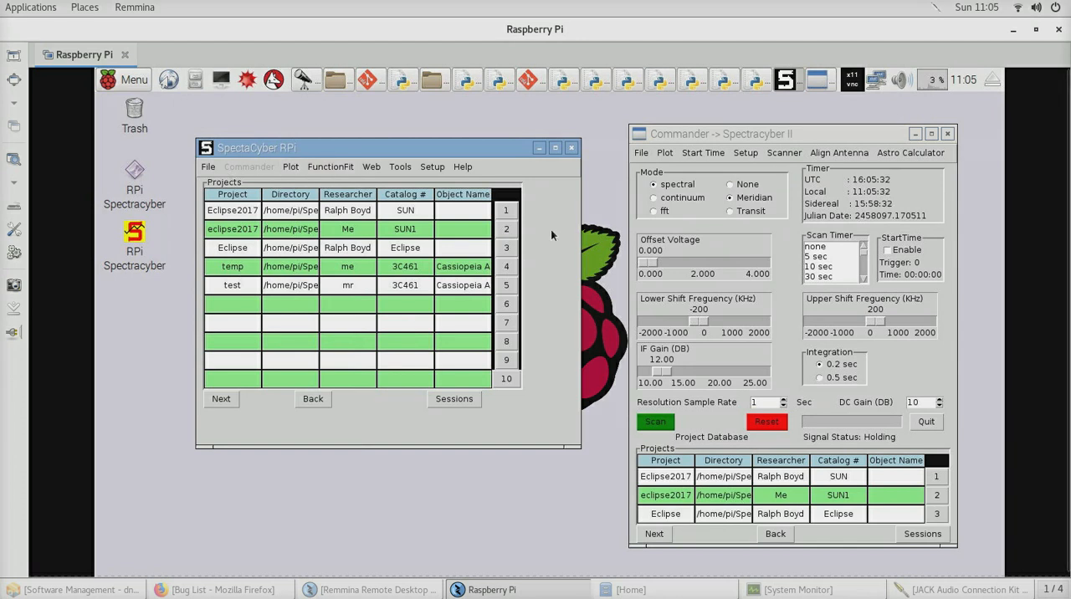
Plot the recorded temp file from the Commander again, move the figure over the projects table and close it
click(665, 154)
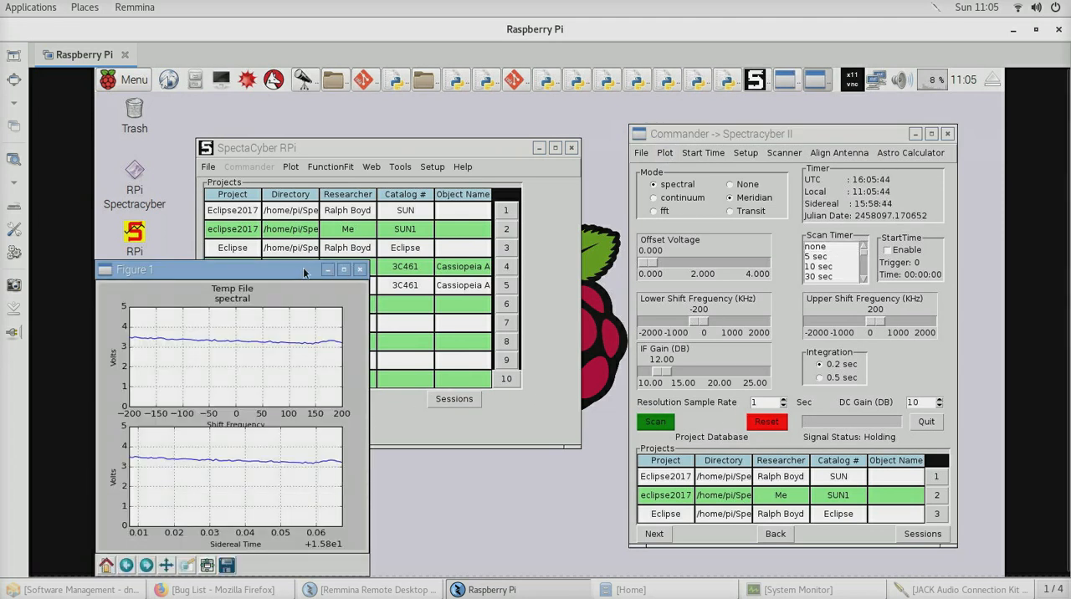
drag(300, 276, 400, 254)
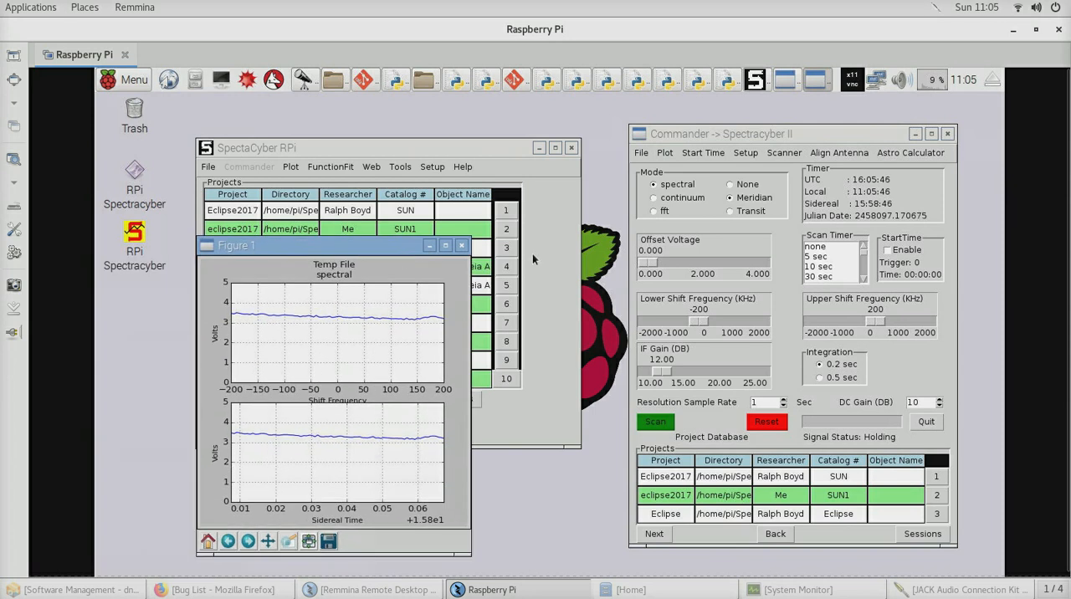
click(461, 249)
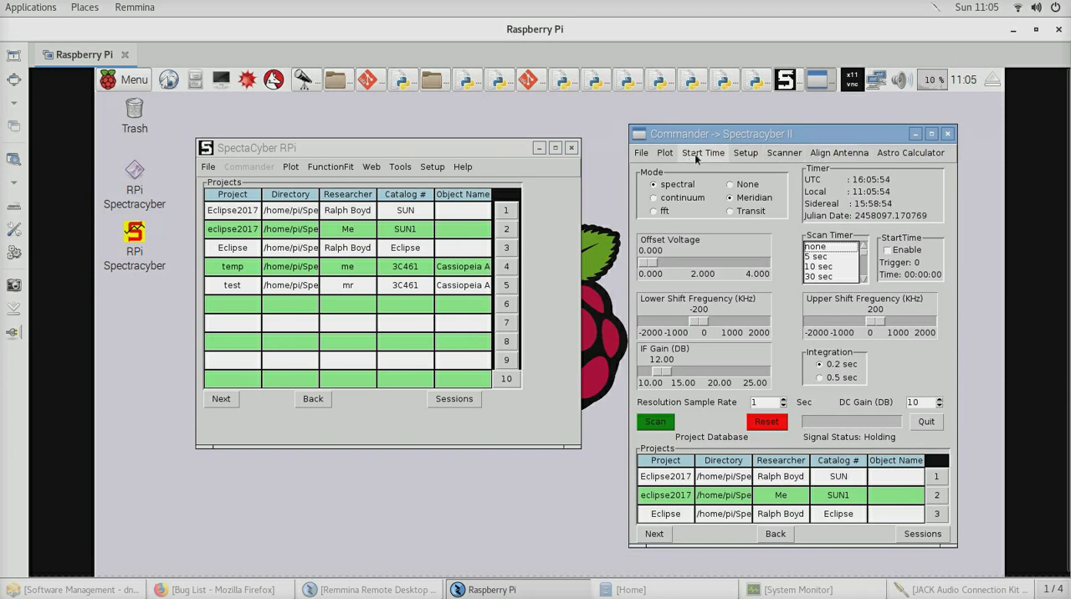
click(641, 154)
mouse_move(662, 178)
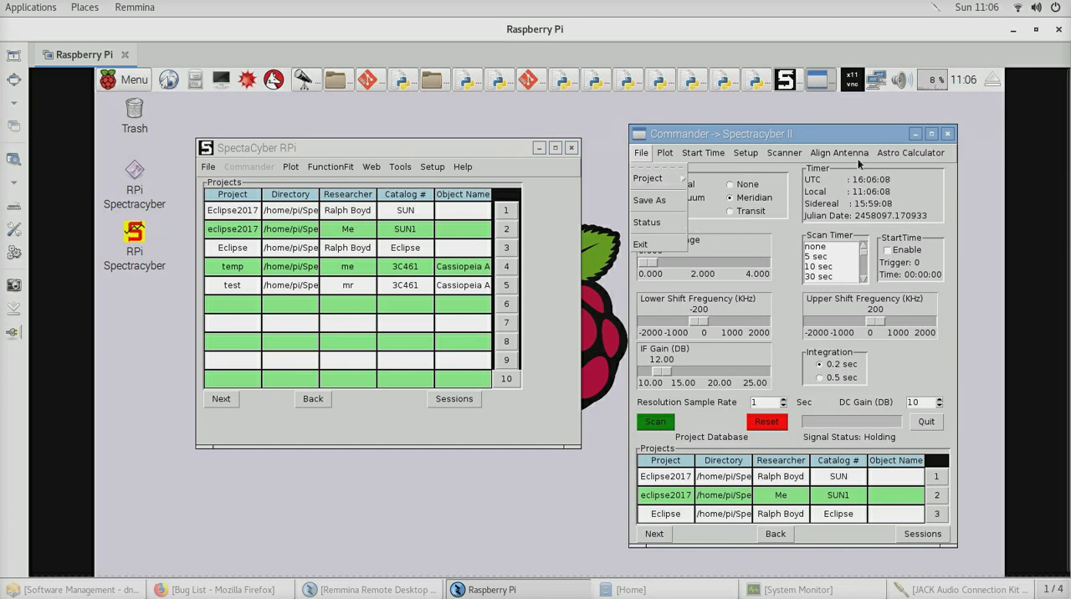
click(874, 135)
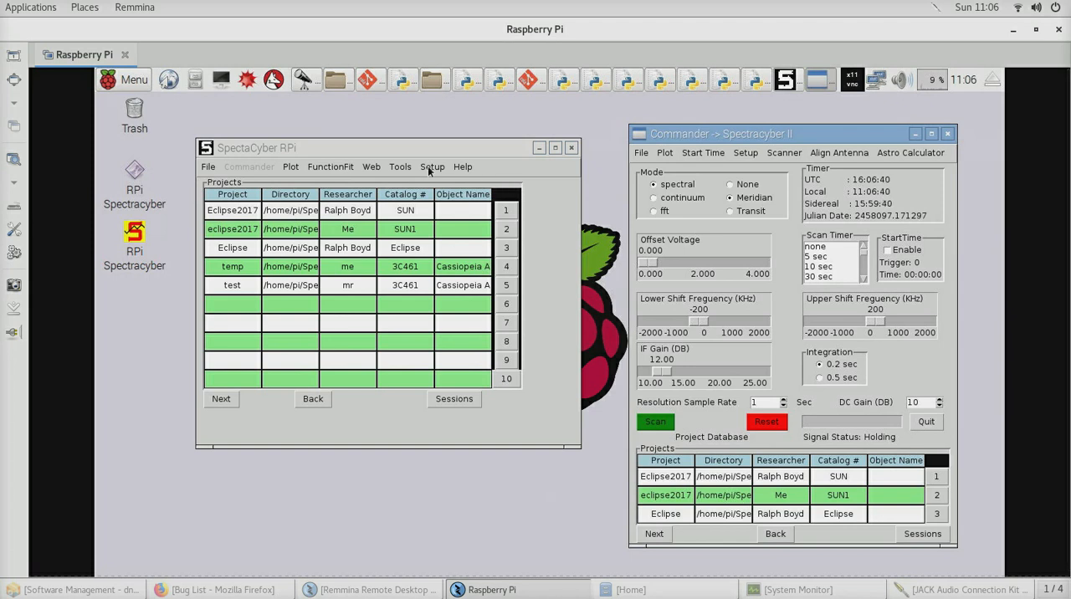
click(641, 154)
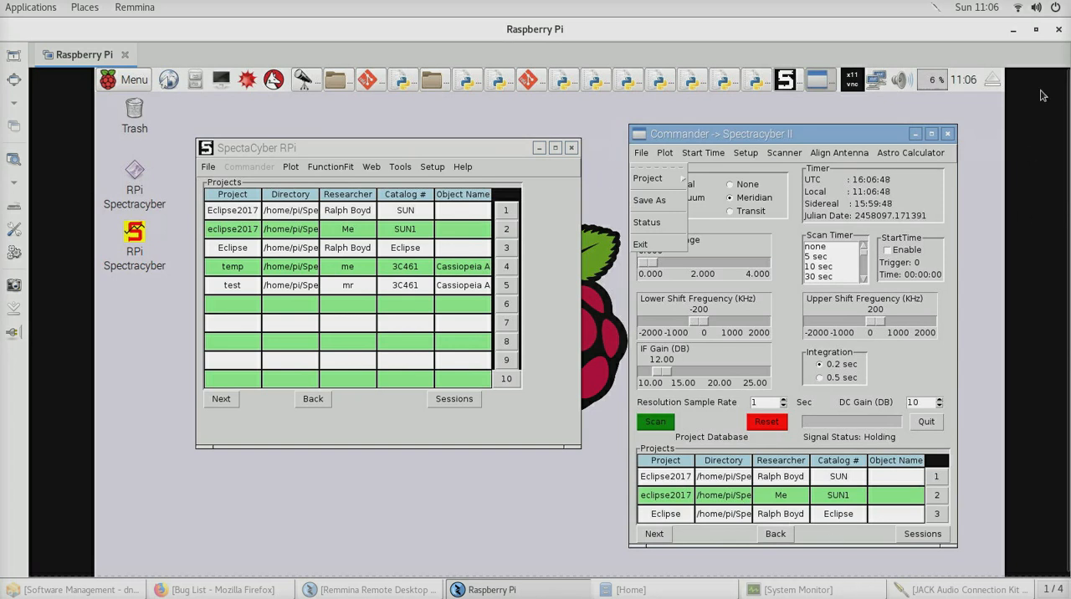
Minimise the Raspberry Pi remote desktop session
click(1015, 32)
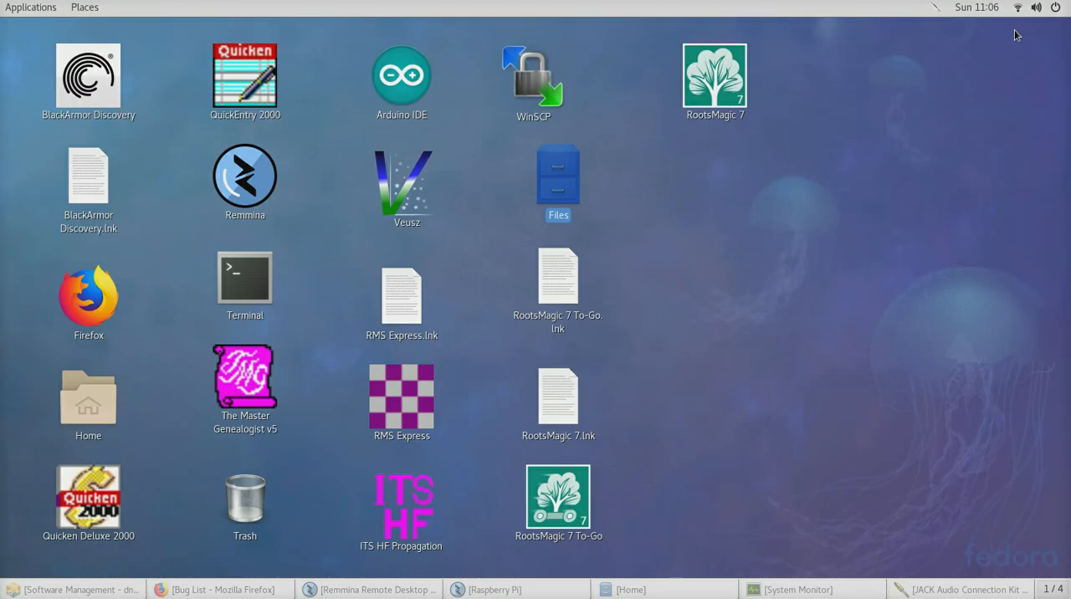